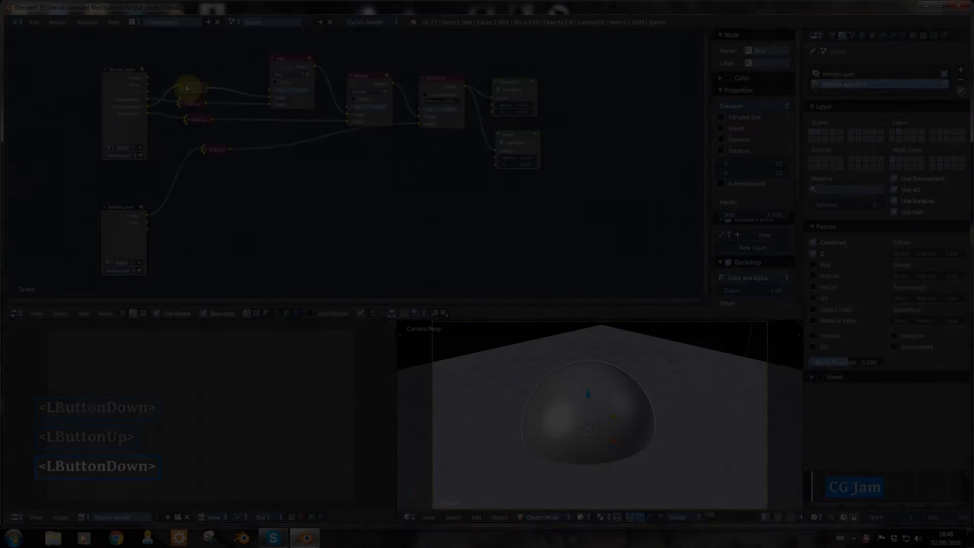
# Step: Delete the processing nodes between the Render Layers and output nodes, and move the lower Render Layers node beside the upper one
pyautogui.click(174, 73)
pyautogui.press('b')
pyautogui.moveTo(171, 45); pyautogui.dragTo(443, 184)
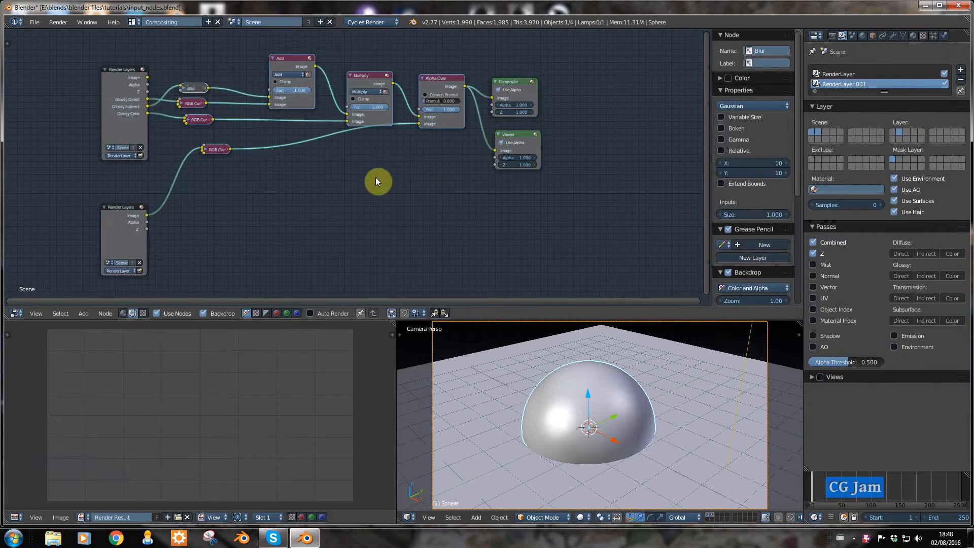
pyautogui.press('x')
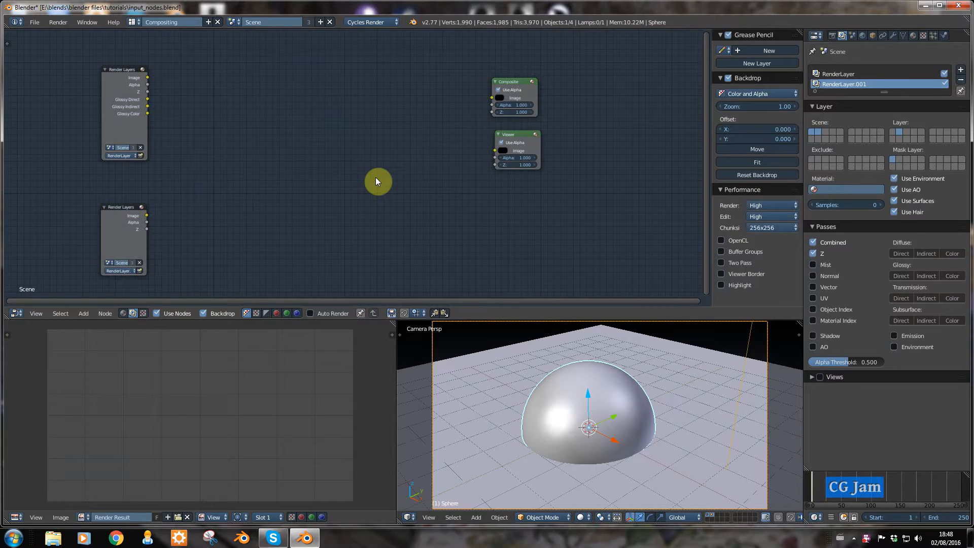
pyautogui.moveTo(126, 214); pyautogui.dragTo(44, 82)
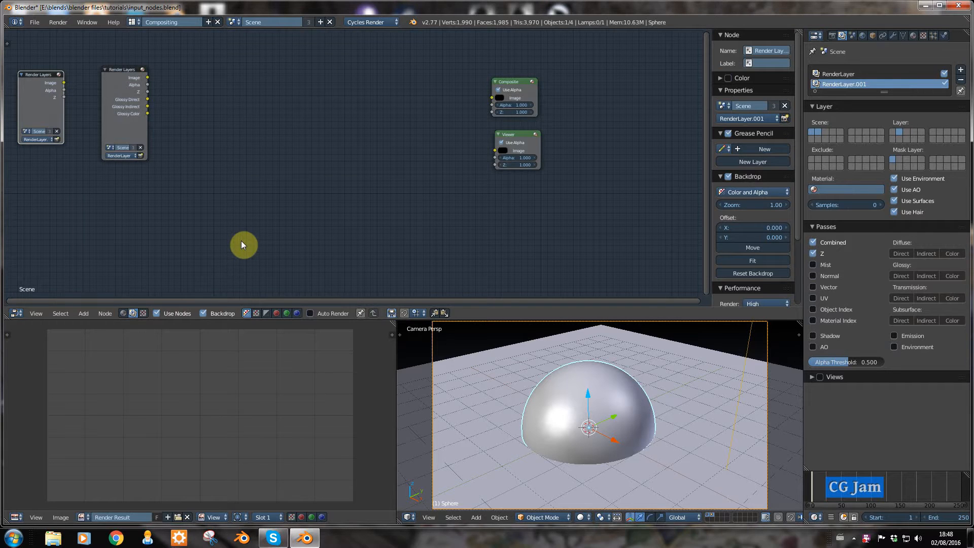
# Step: Maximize the node editor and add a Movie Clip input node between the Render Layers and output nodes
pyautogui.hotkey('ctrl', 'Up')
pyautogui.click(83, 517)
pyautogui.moveTo(103, 500)
pyautogui.click(160, 416)
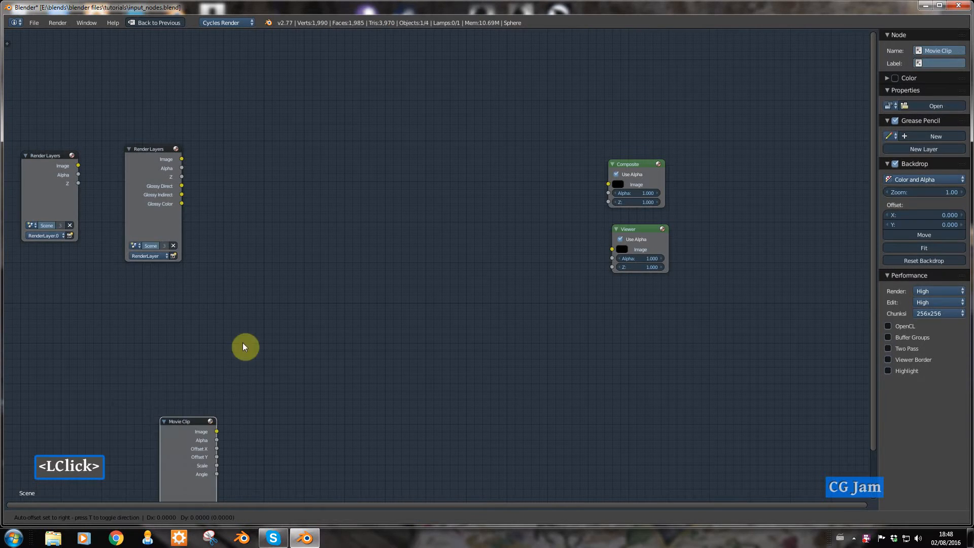
pyautogui.click(316, 176)
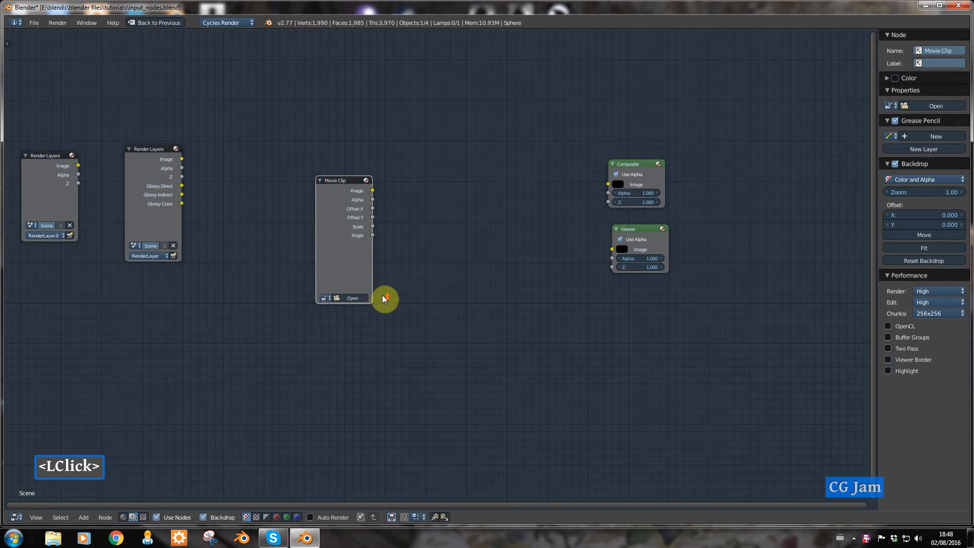
pyautogui.scroll(7, 382, 294)
pyautogui.moveTo(382, 281); pyautogui.dragTo(409, 284, button='middle')
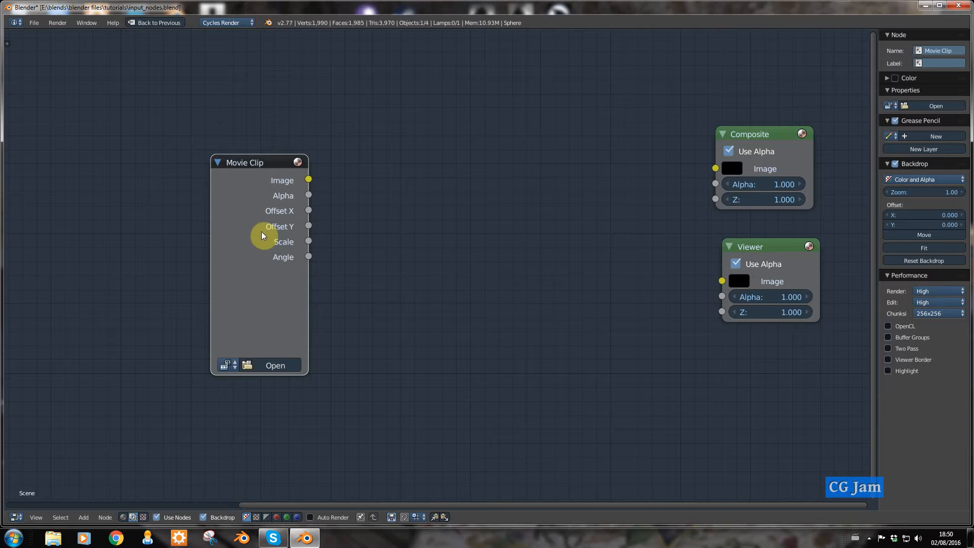
# Step: Load IMG_8425.mov from the Downloads folder into the Movie Clip node, filtering image files out of the file list
pyautogui.click(494, 431)
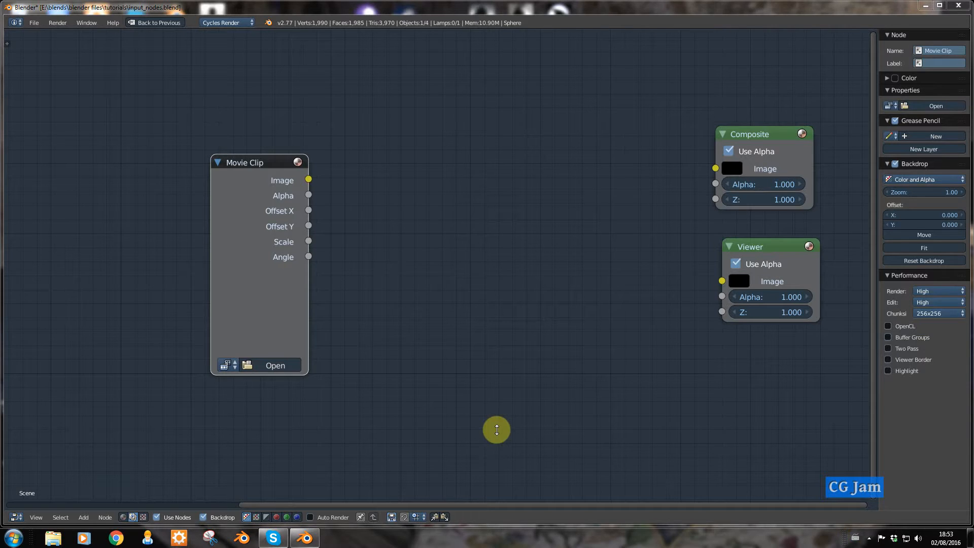
pyautogui.click(272, 366)
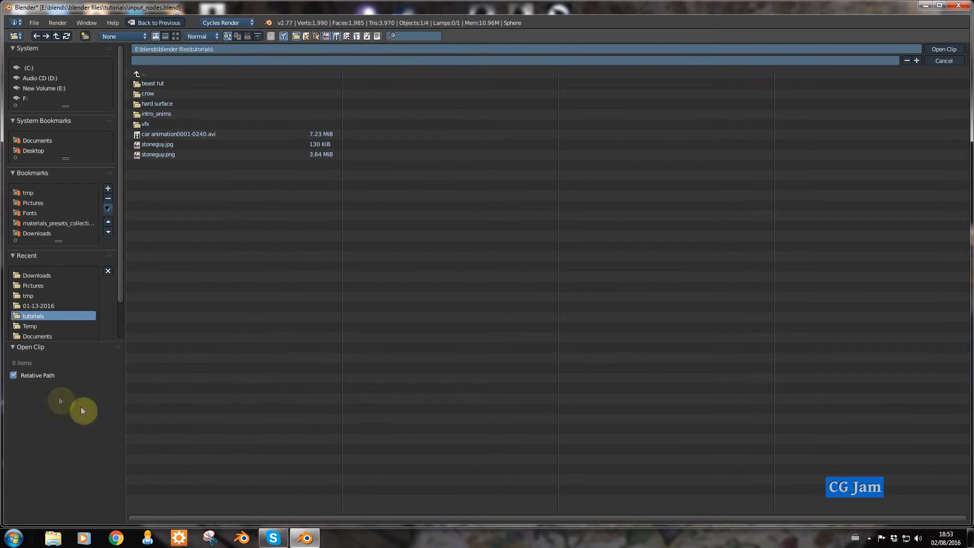
pyautogui.click(28, 275)
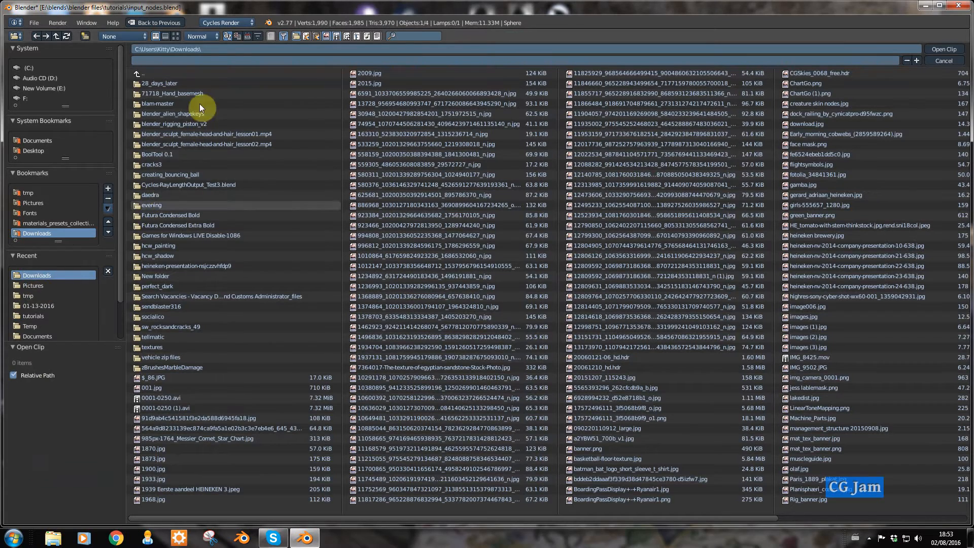
pyautogui.click(327, 37)
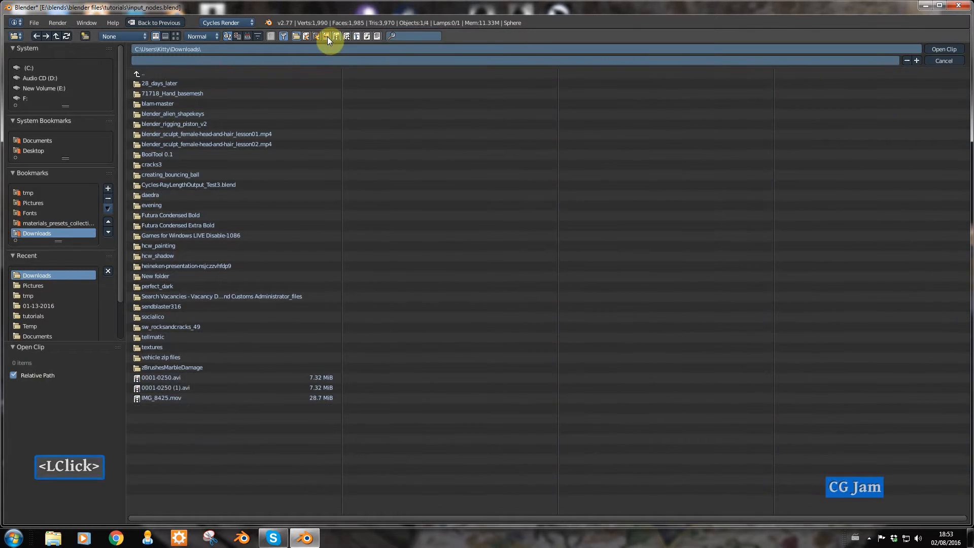
pyautogui.click(159, 398)
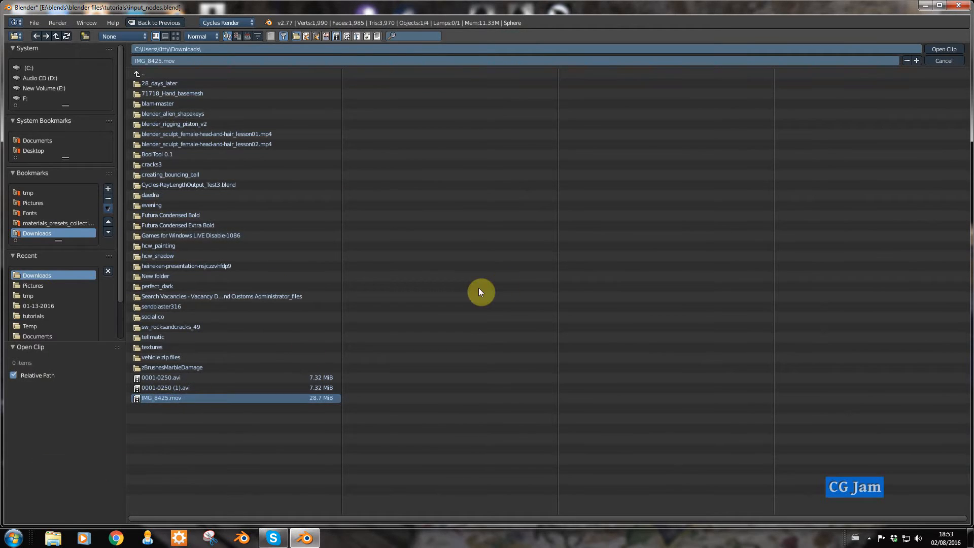
pyautogui.click(935, 49)
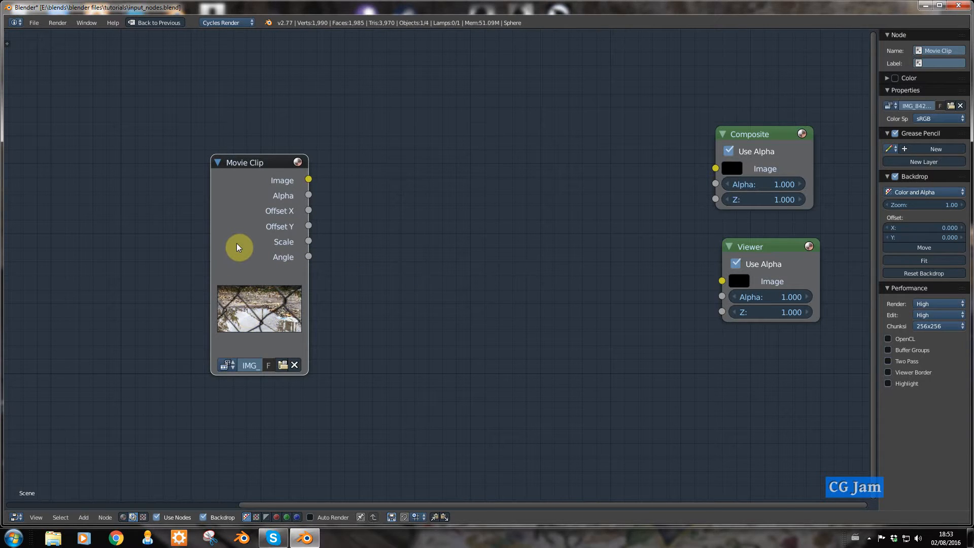
# Step: Connect the Movie Clip's Image output to the Viewer and Composite nodes, and shrink the backdrop to 0.58 zoom
pyautogui.keyDown('ctrl'); pyautogui.keyDown('shift'); pyautogui.click(242, 231); pyautogui.keyUp('shift'); pyautogui.keyUp('ctrl')
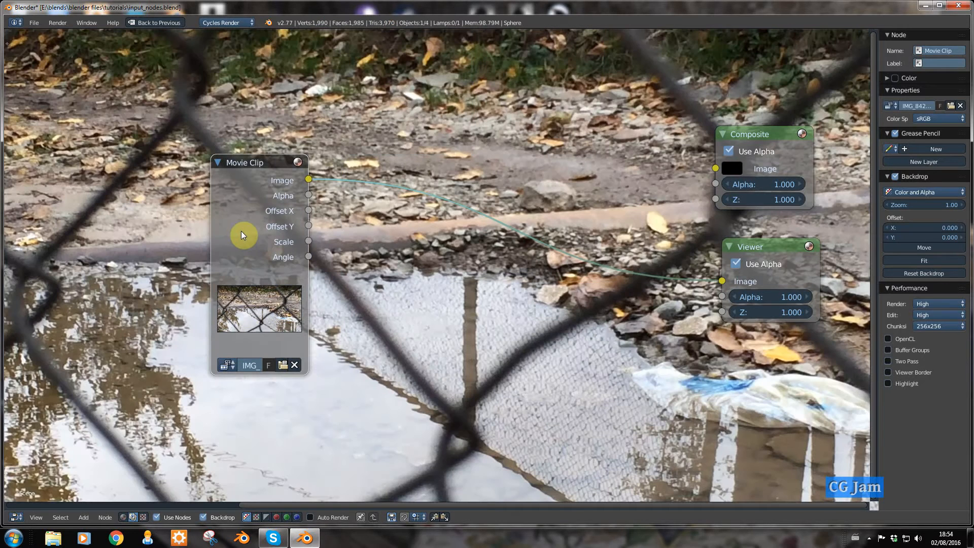
pyautogui.scroll(-2, 424, 273)
pyautogui.scroll(2, 424, 273)
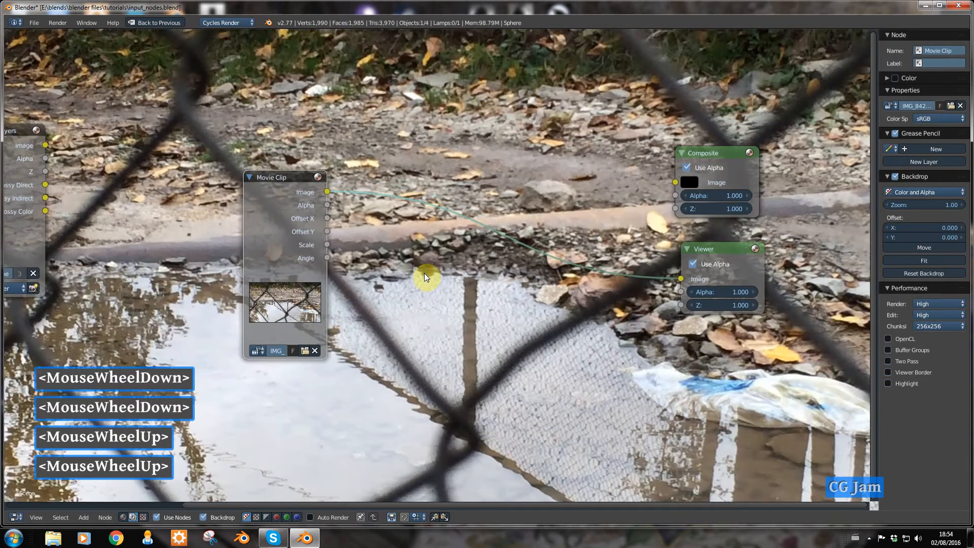
pyautogui.press('v')
pyautogui.press('v')
pyautogui.press('v')
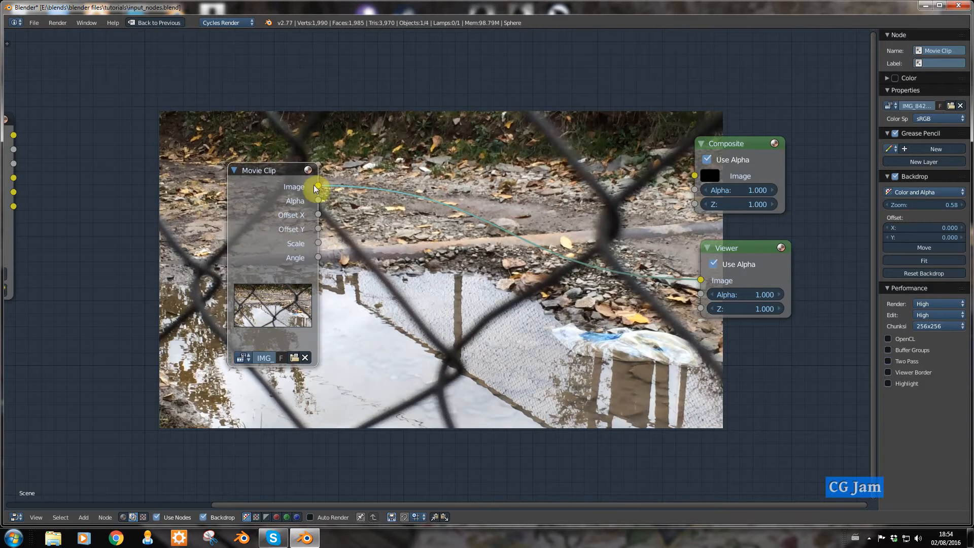
pyautogui.moveTo(318, 184); pyautogui.dragTo(693, 178)
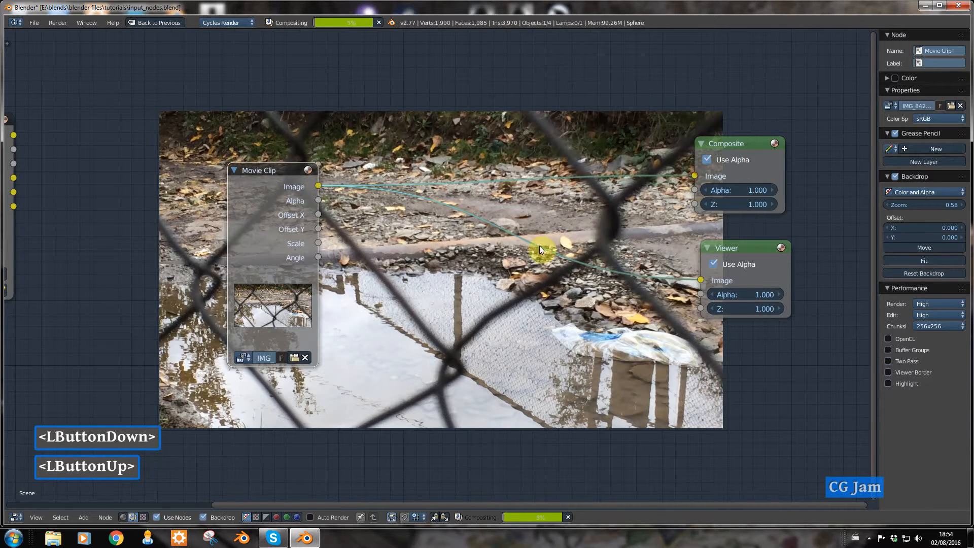
pyautogui.moveTo(261, 234); pyautogui.dragTo(187, 229)
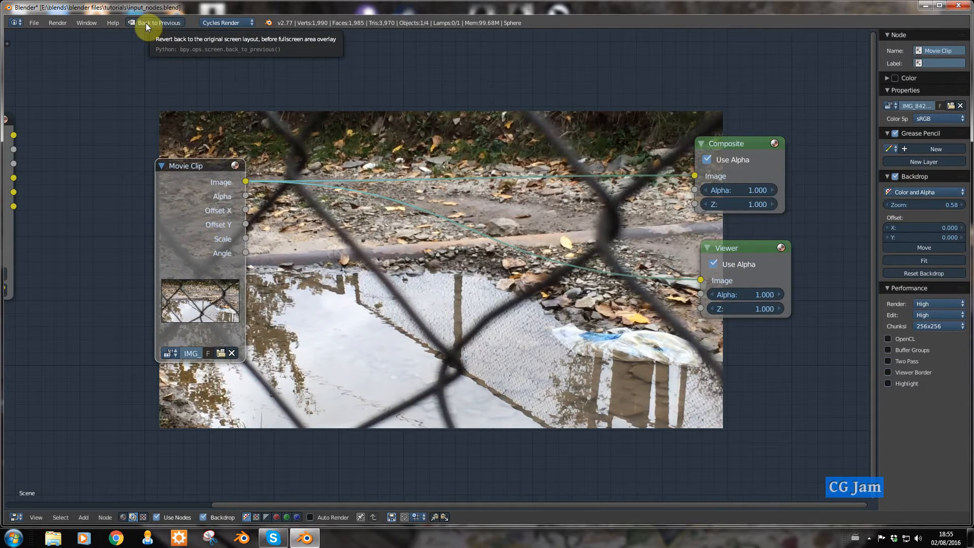
# Step: Leave the maximized node editor and switch to the Motion Tracking screen layout
pyautogui.click(161, 21)
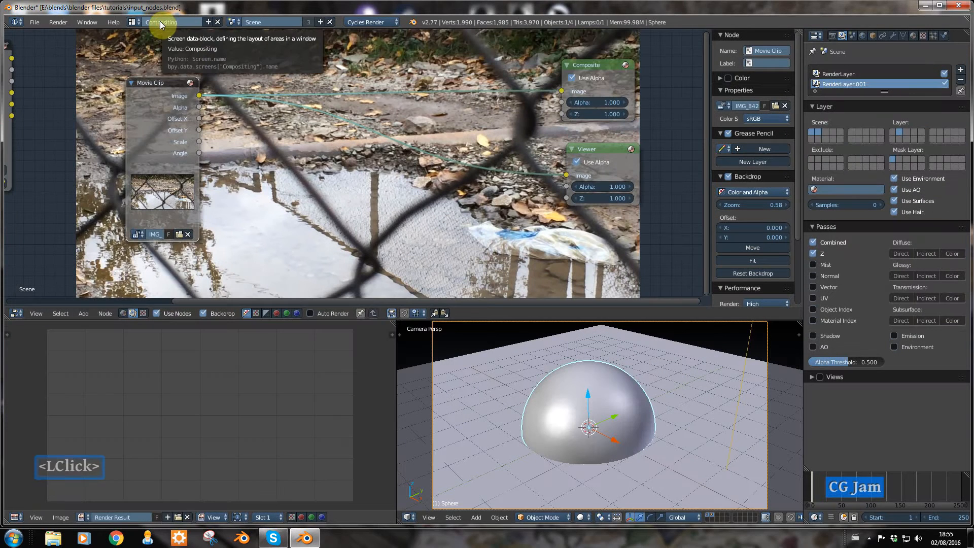
pyautogui.click(133, 22)
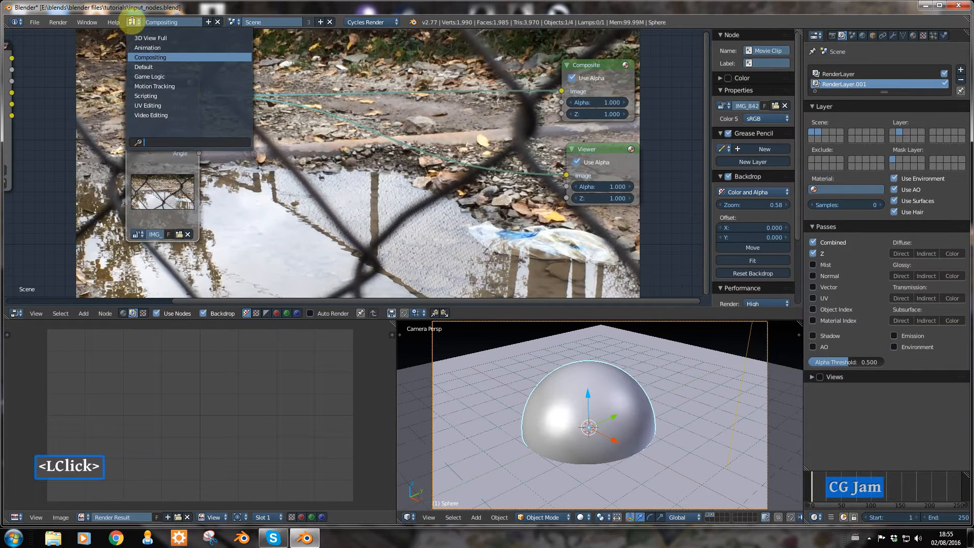
pyautogui.click(155, 85)
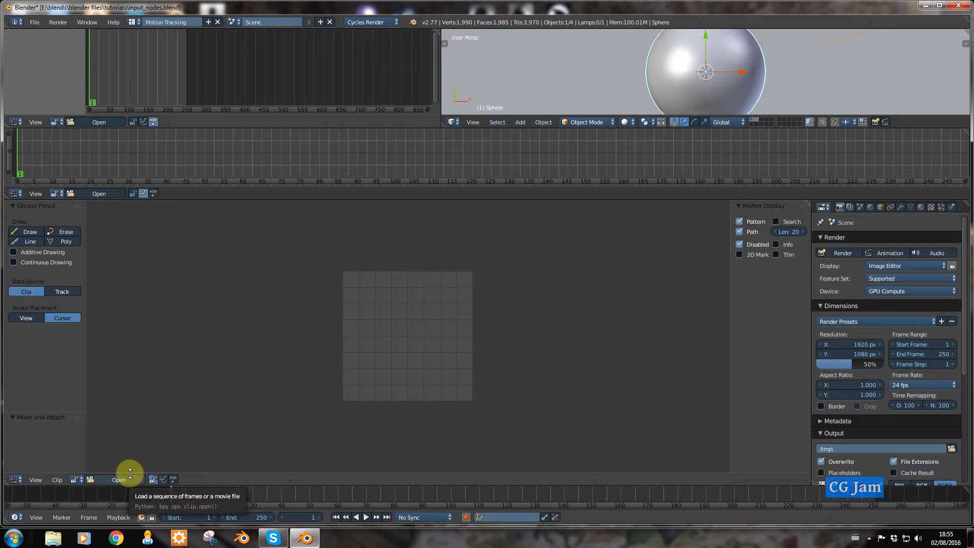
# Step: Load the existing IMG_8425.mov clip into the movie clip editor
pyautogui.click(74, 480)
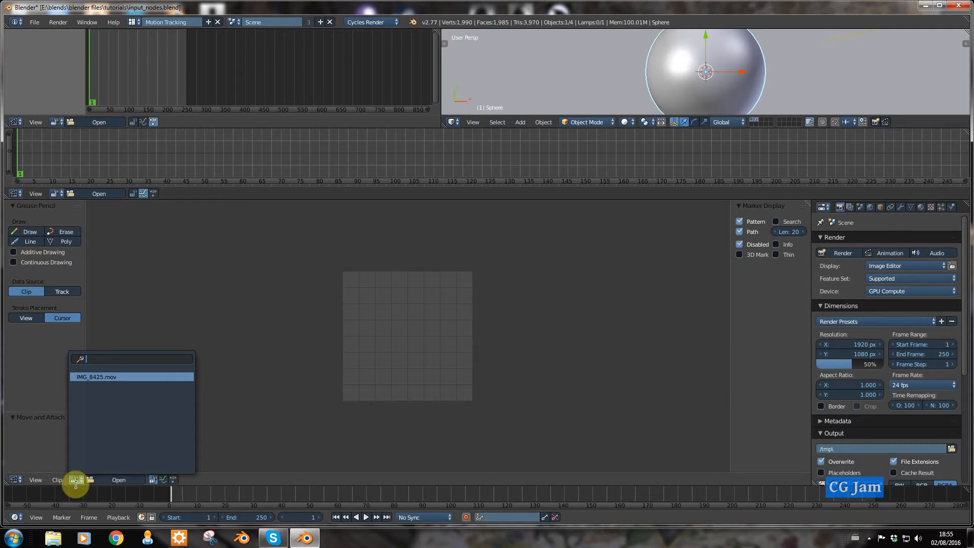
pyautogui.click(109, 378)
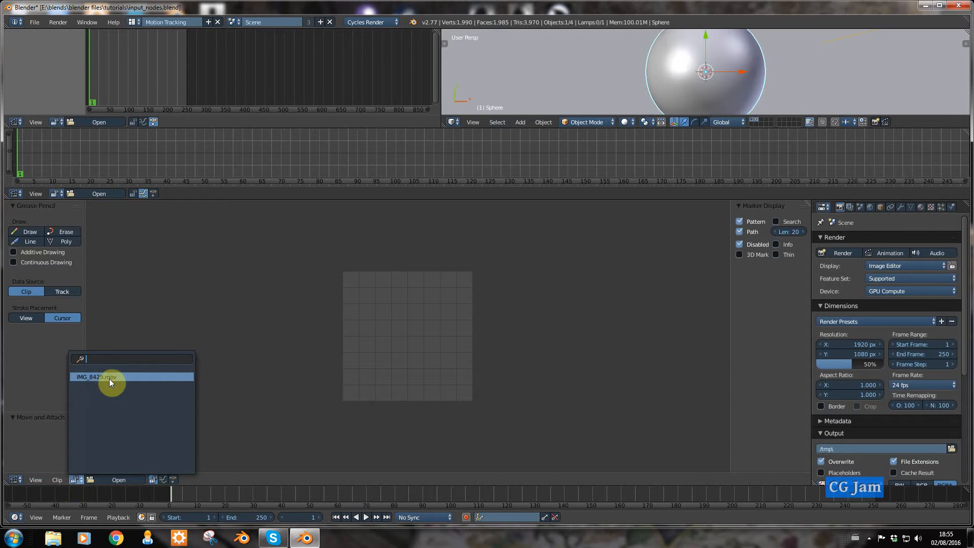
pyautogui.scroll(-1, 284, 367)
pyautogui.scroll(-4, 284, 366)
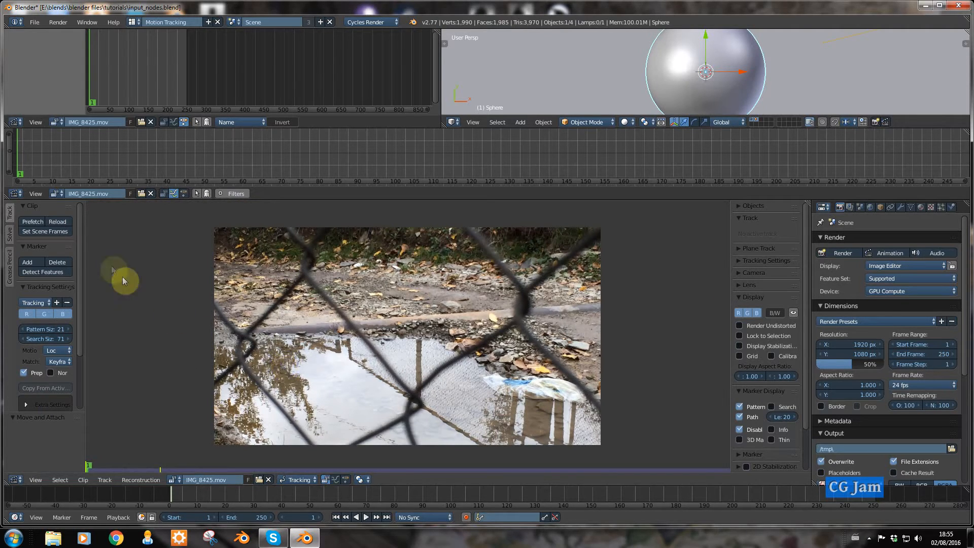
# Step: Set the scene frames to match the clip's length and prefetch the clip's frames
pyautogui.click(41, 232)
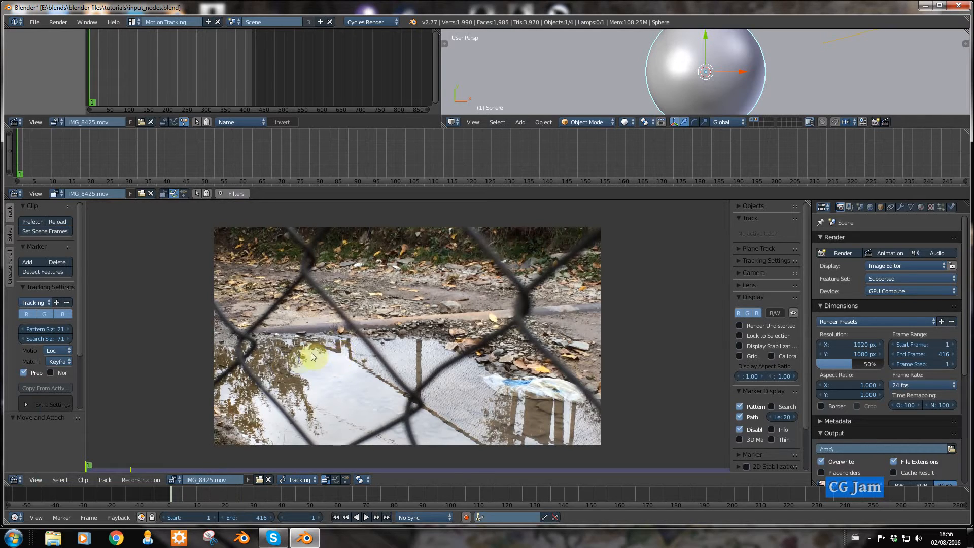
pyautogui.click(35, 222)
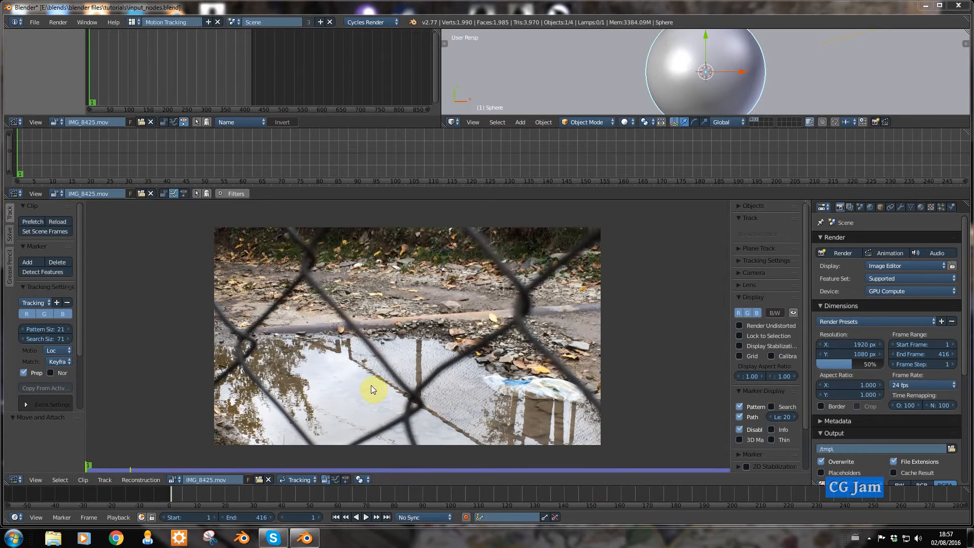
# Step: Play back the prefetched clip to review the camera movement, and stop the playback
pyautogui.hotkey('alt', 'a')
pyautogui.hotkey('alt', 'a')
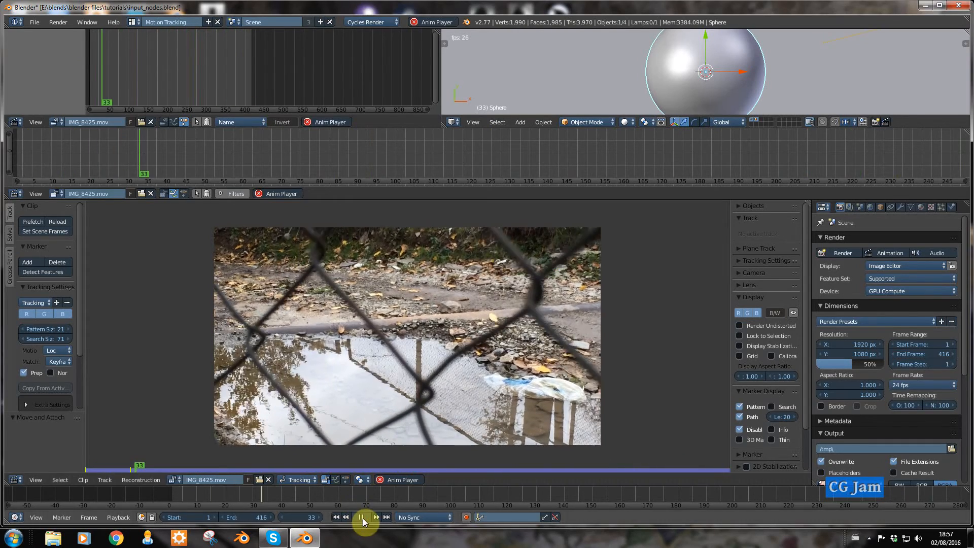
pyautogui.click(363, 518)
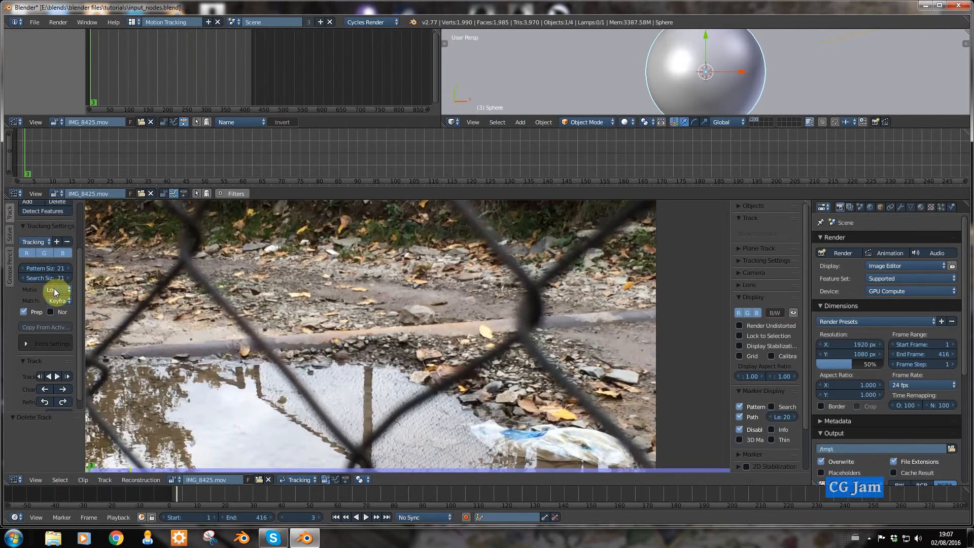
# Step: Configure the tracking settings with the LocRot motion model, Previous frame pattern matching and Normalize enabled
pyautogui.click(54, 290)
pyautogui.click(57, 233)
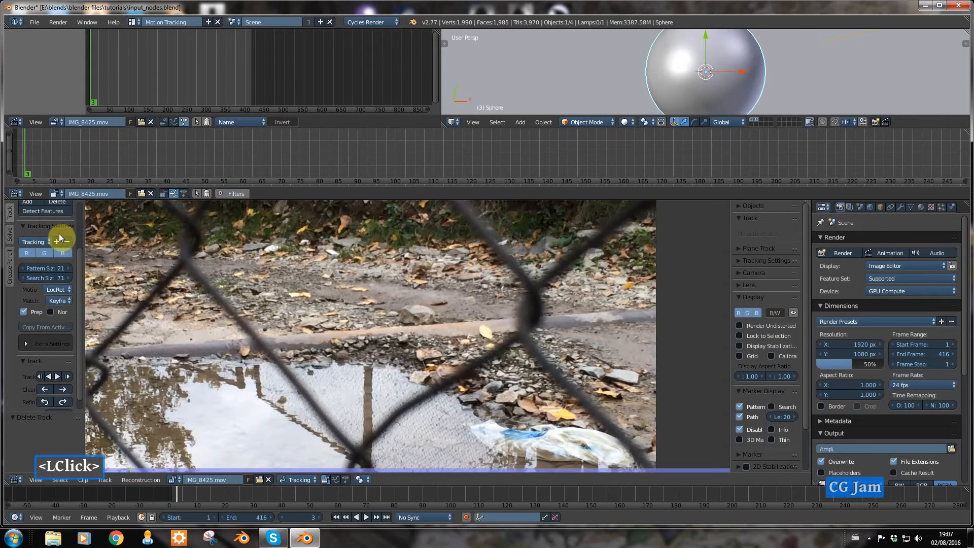
pyautogui.click(57, 300)
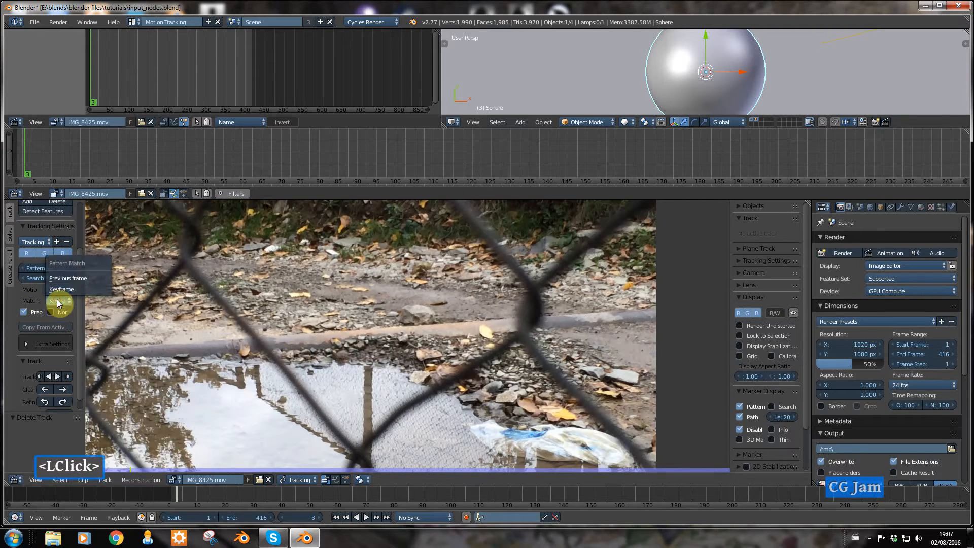
pyautogui.click(69, 278)
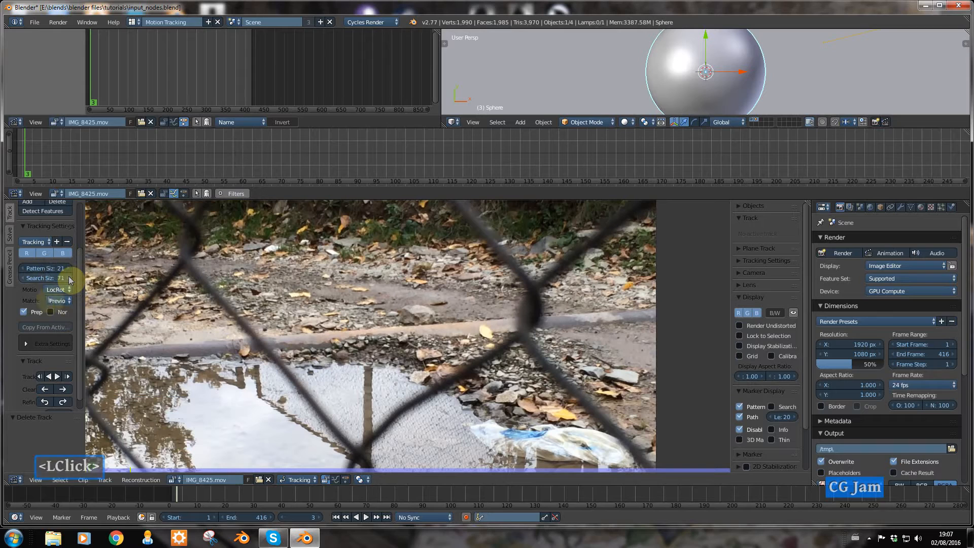
pyautogui.click(49, 314)
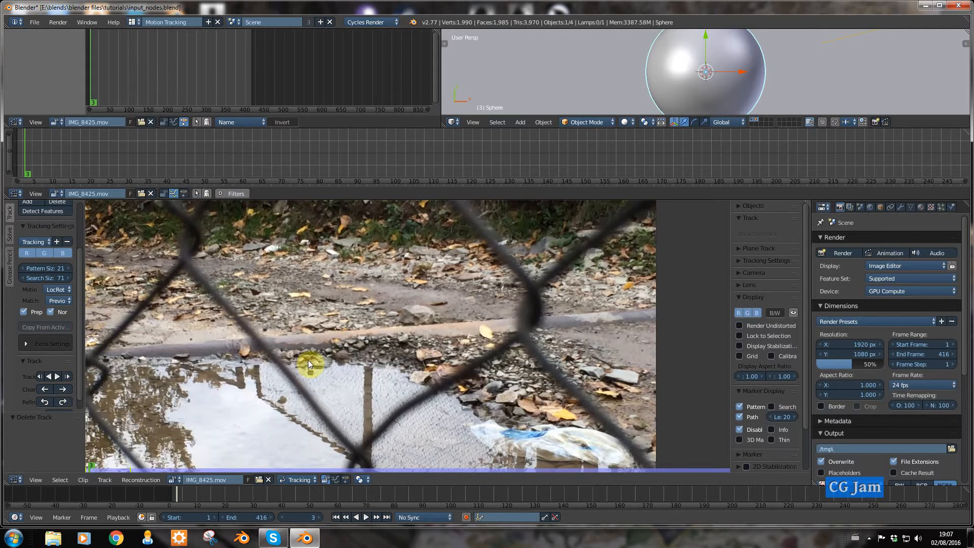
# Step: Add a tracking marker on the small dark spot along the pipe's lower edge and fine-tune its position
pyautogui.scroll(5, 398, 359)
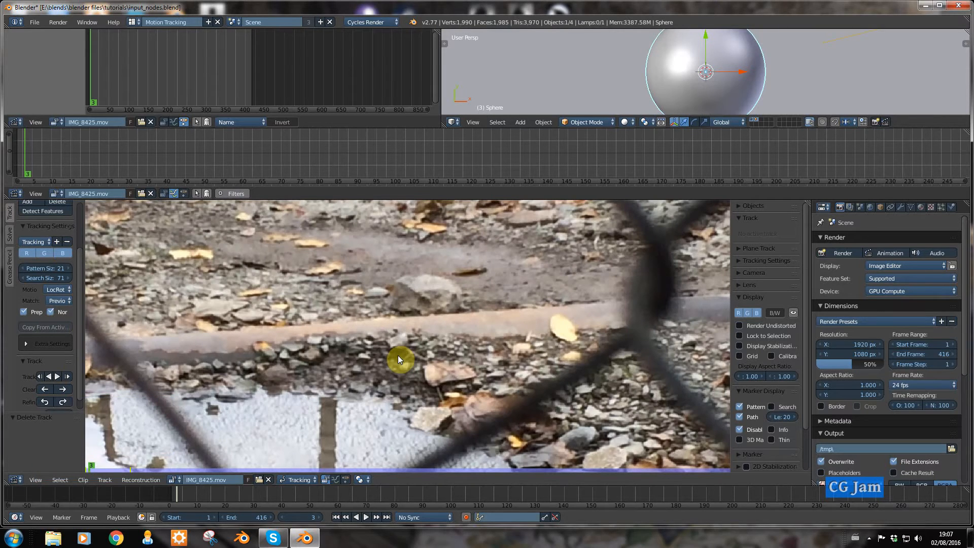
pyautogui.press('ctrl')
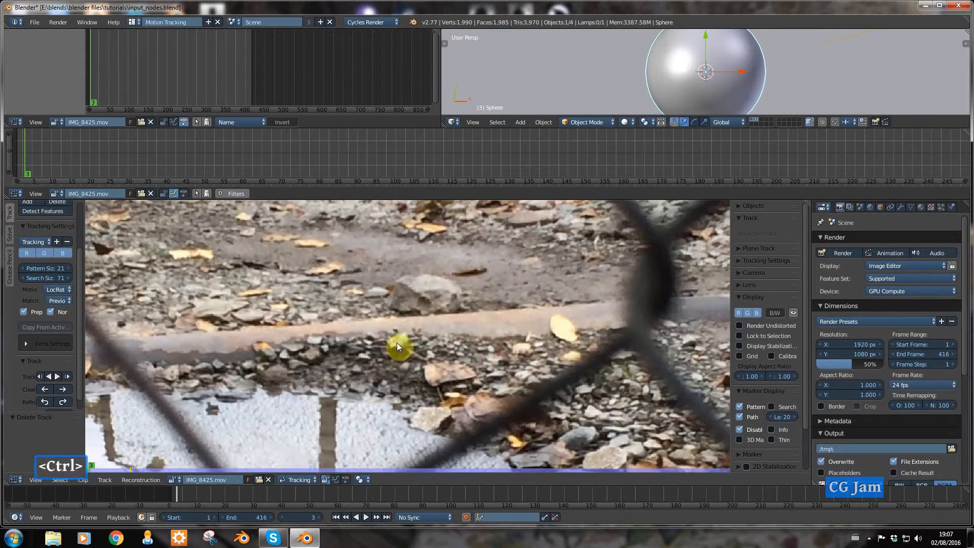
pyautogui.keyDown('ctrl'); pyautogui.click(394, 330); pyautogui.keyUp('ctrl')
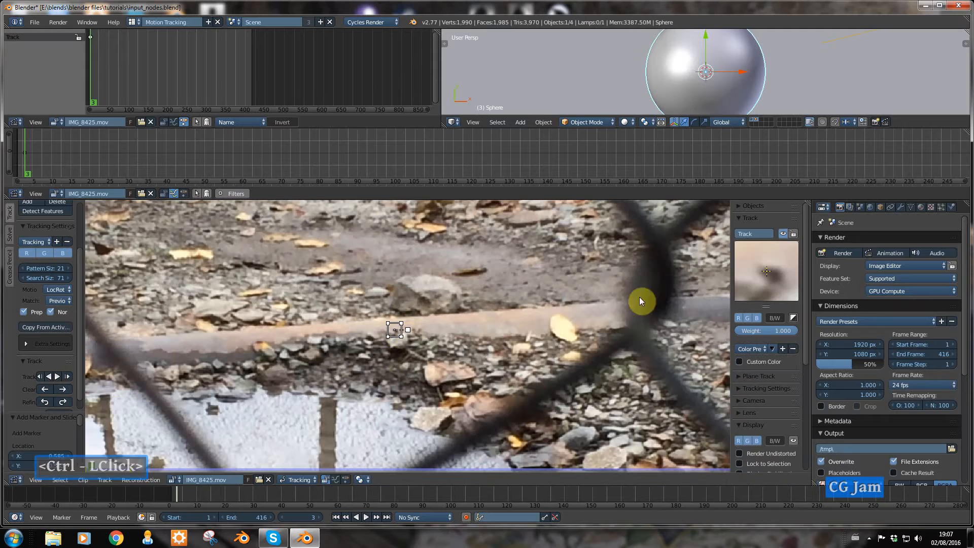
pyautogui.moveTo(768, 287); pyautogui.dragTo(769, 287)
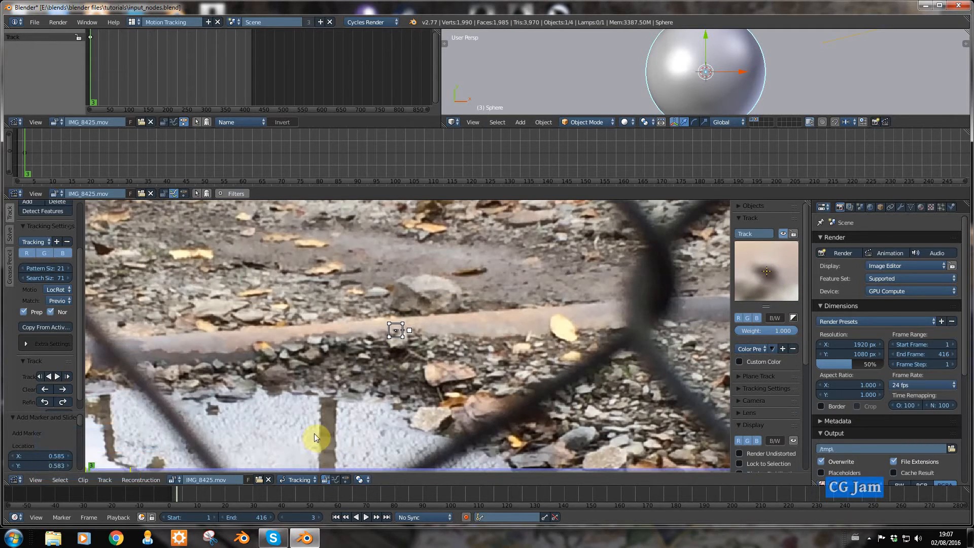
# Step: Return to frame 1, adjust the marker on the dark pipe spot and track it forward through the whole clip
pyautogui.click(334, 516)
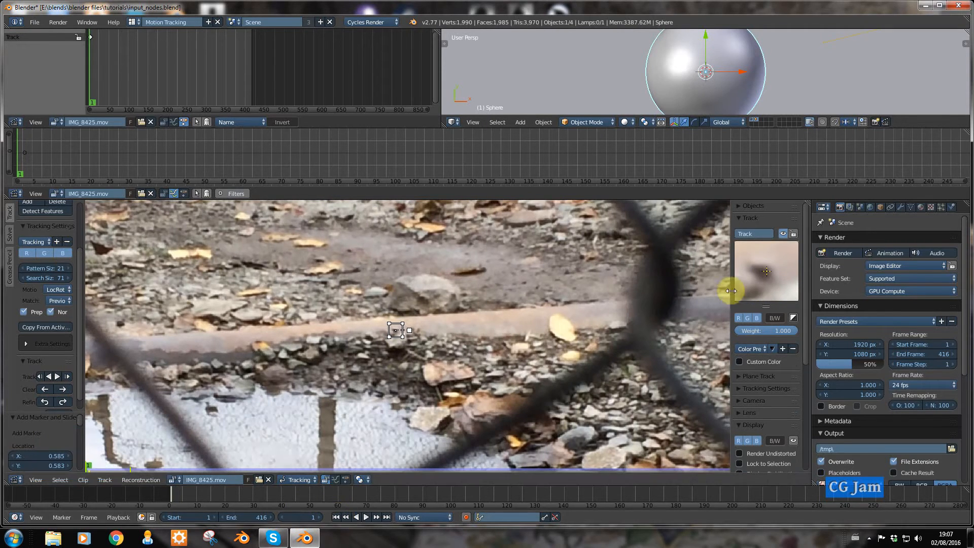
pyautogui.moveTo(753, 279); pyautogui.dragTo(753, 278)
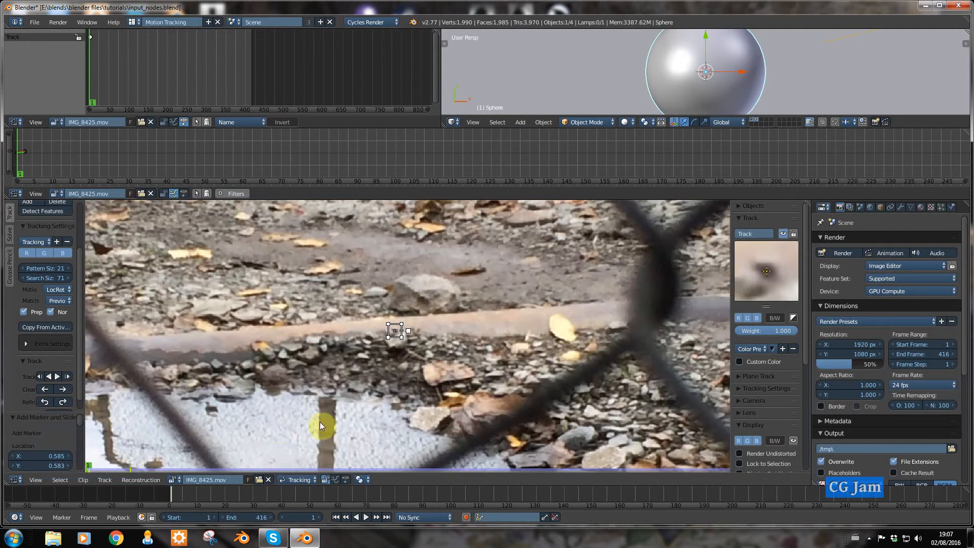
pyautogui.click(57, 376)
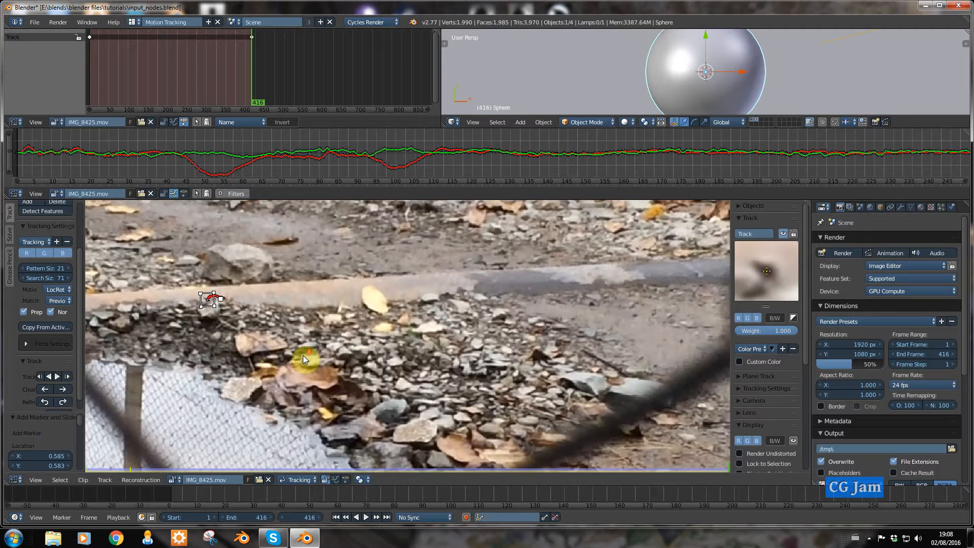
# Step: Enable 2D Stabilization for the clip and add the selected track to the stabilization tracks
pyautogui.scroll(-3, 303, 357)
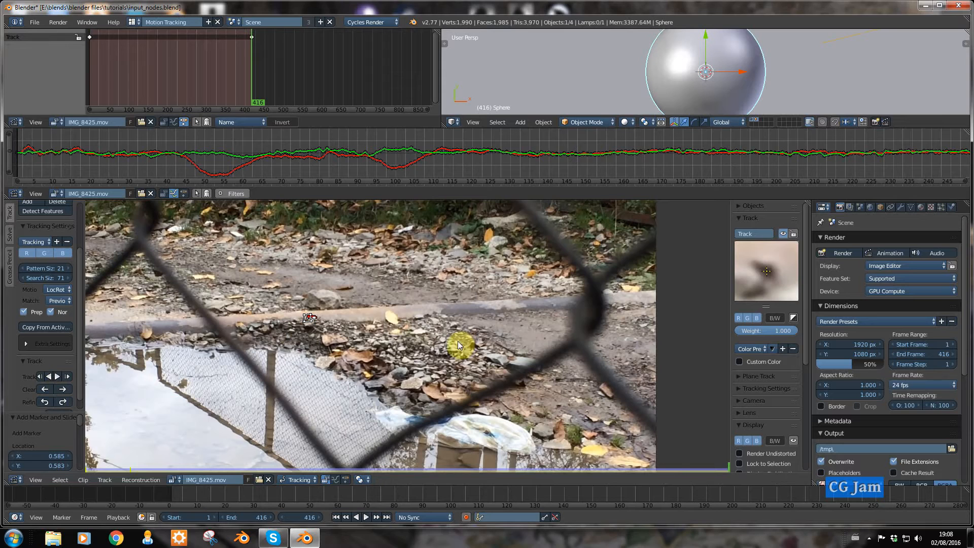
pyautogui.scroll(-7, 749, 341)
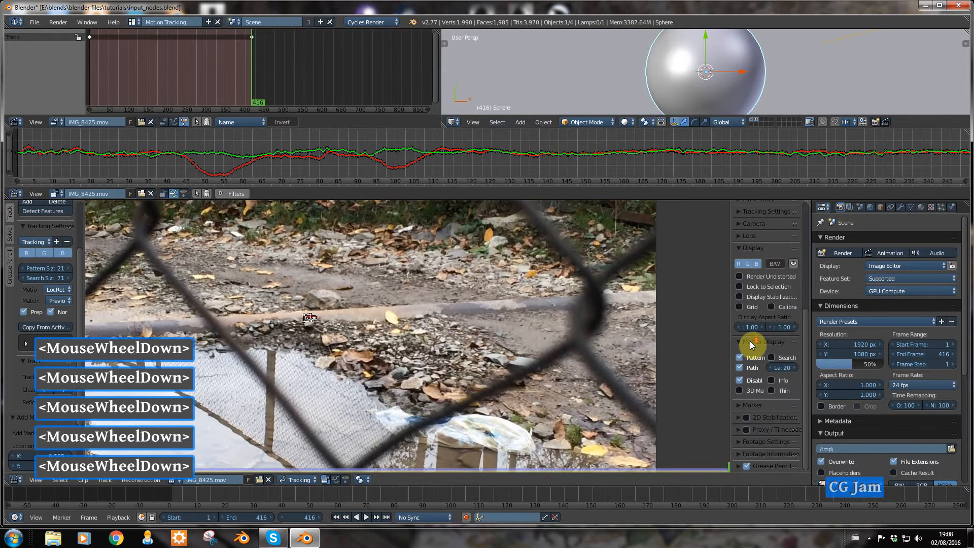
pyautogui.click(747, 417)
pyautogui.click(740, 418)
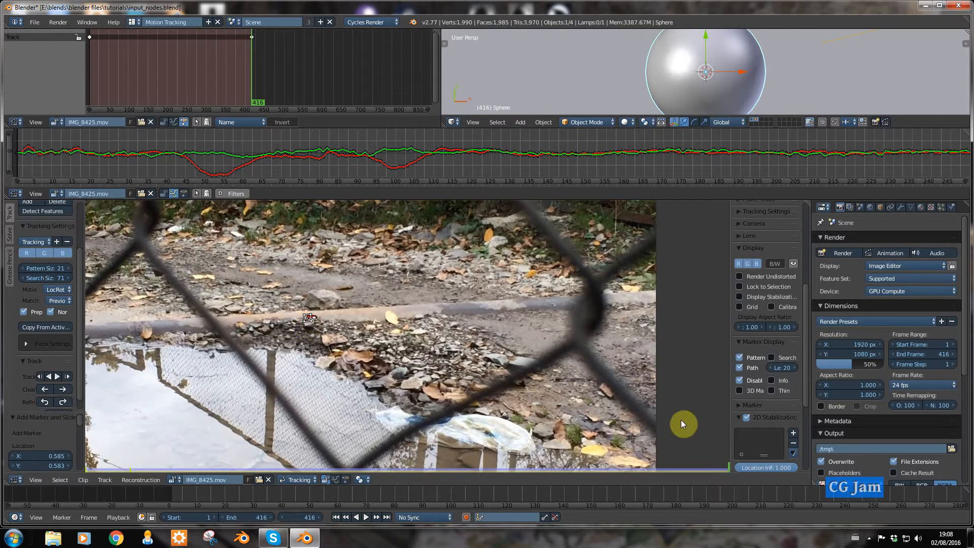
pyautogui.click(793, 433)
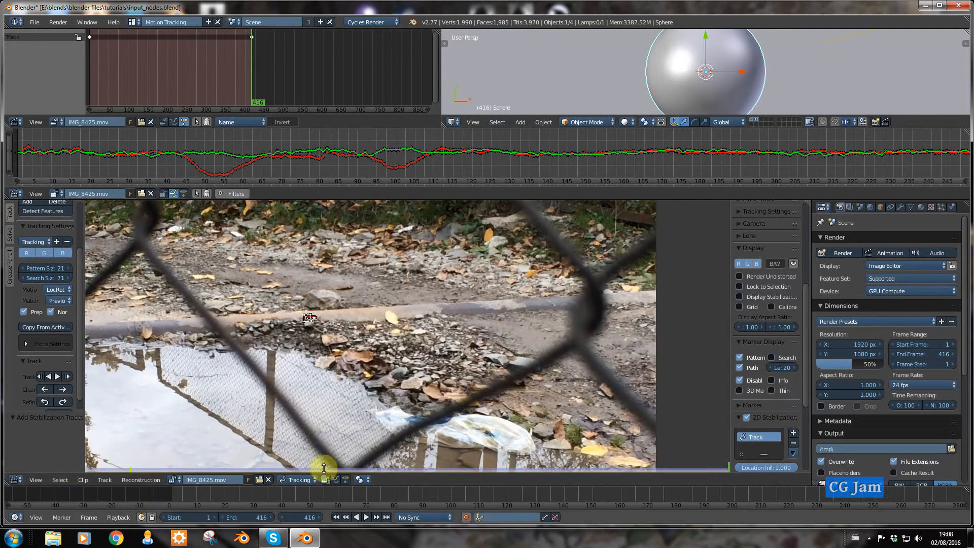
# Step: Enable Autoscale for the 2D stabilization and turn on Display Stabilization in the clip view
pyautogui.scroll(-4, 755, 407)
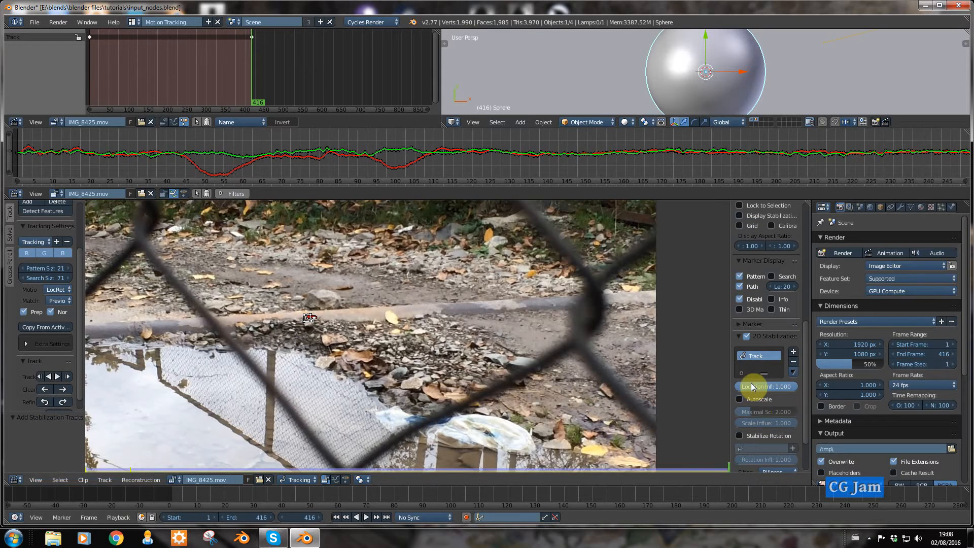
pyautogui.click(739, 399)
pyautogui.scroll(-4, 519, 408)
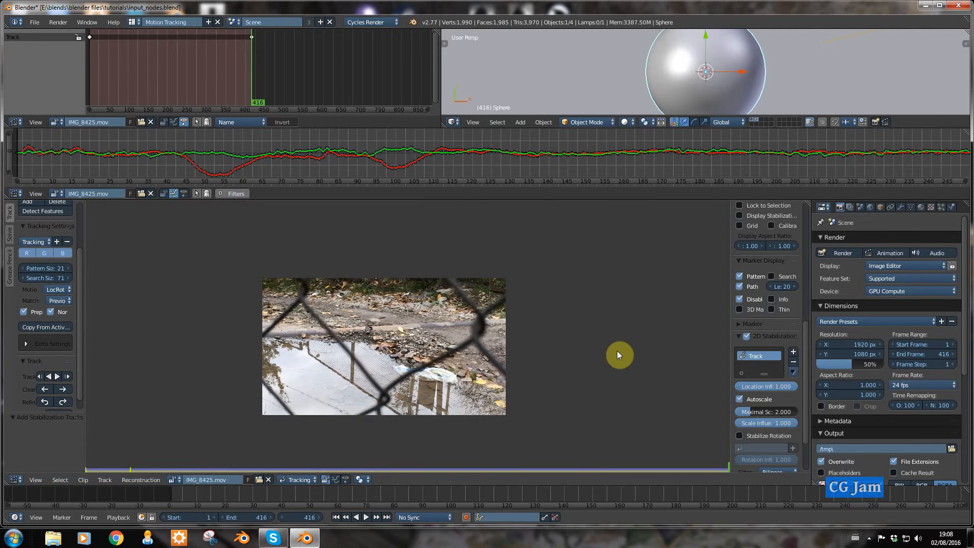
pyautogui.scroll(6, 756, 355)
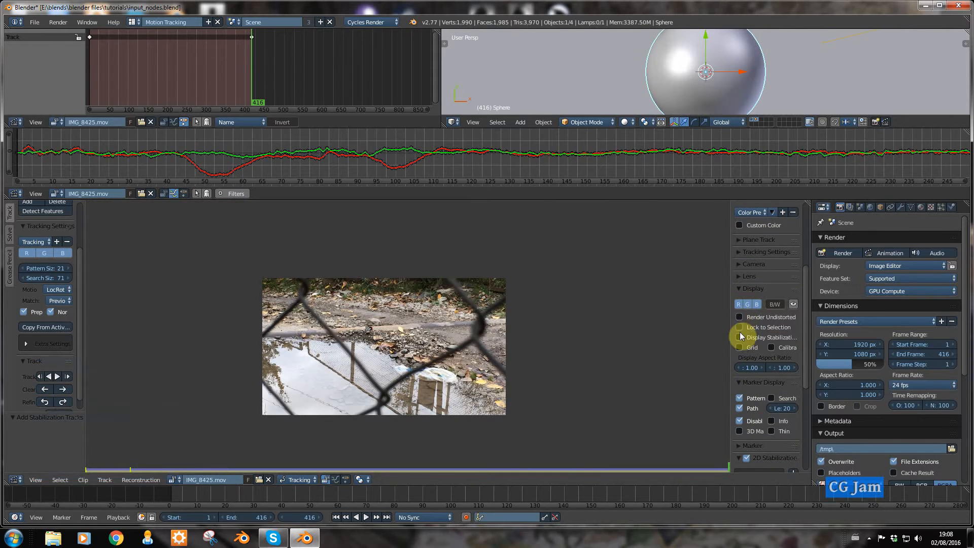
pyautogui.click(739, 336)
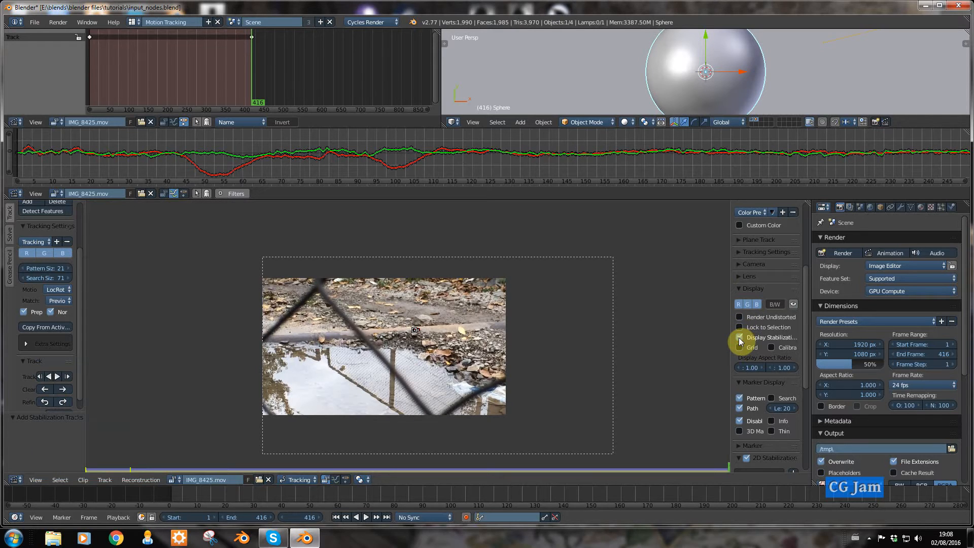
pyautogui.scroll(1, 437, 357)
pyautogui.scroll(-4, 437, 357)
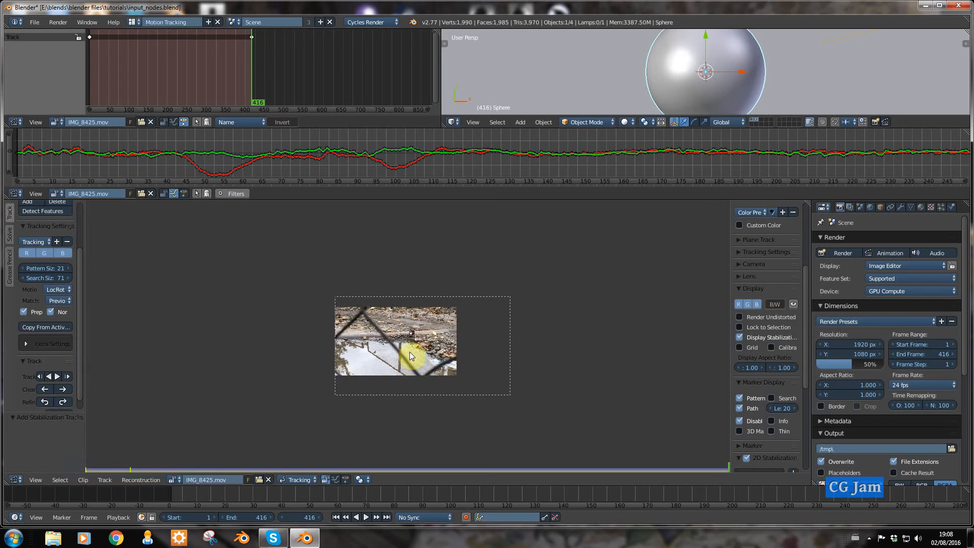
pyautogui.scroll(2, 409, 351)
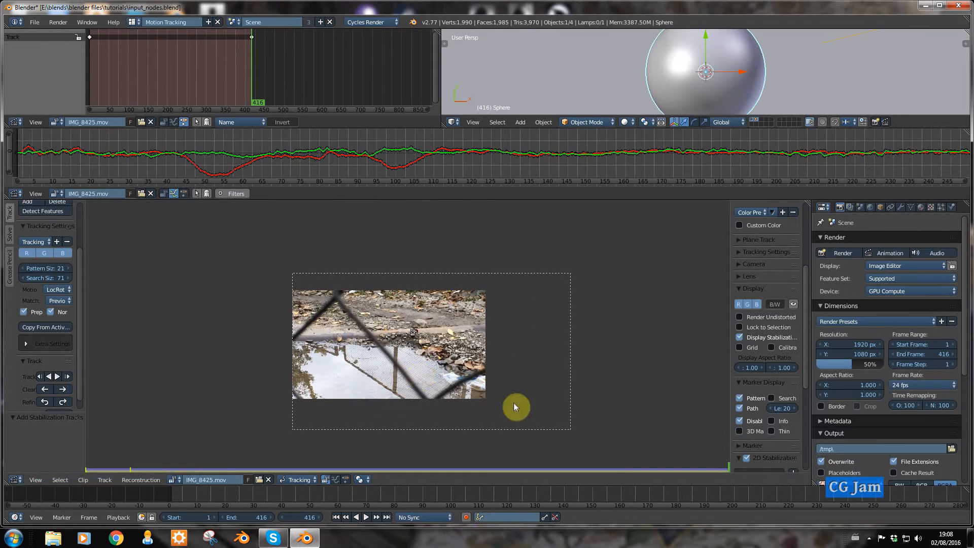
# Step: Scrub through the timeline to frame 415 to examine how the stabilized clip shifts around the tracked spot
pyautogui.click(190, 496)
pyautogui.moveTo(195, 495); pyautogui.dragTo(742, 491)
pyautogui.scroll(-1, 709, 493)
pyautogui.moveTo(709, 492); pyautogui.dragTo(396, 503, button='middle')
pyautogui.click(421, 495)
pyautogui.moveTo(421, 495); pyautogui.dragTo(726, 489)
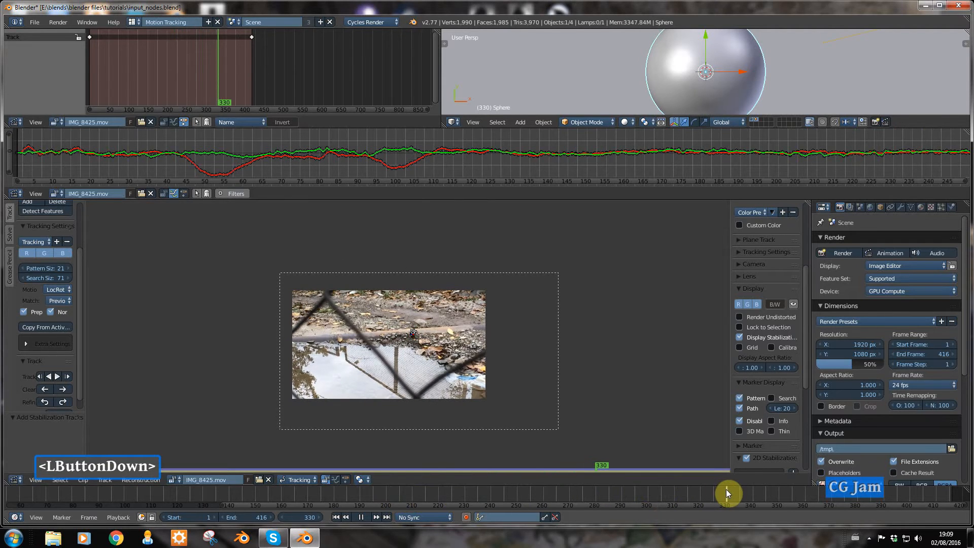
pyautogui.moveTo(803, 491); pyautogui.dragTo(949, 506)
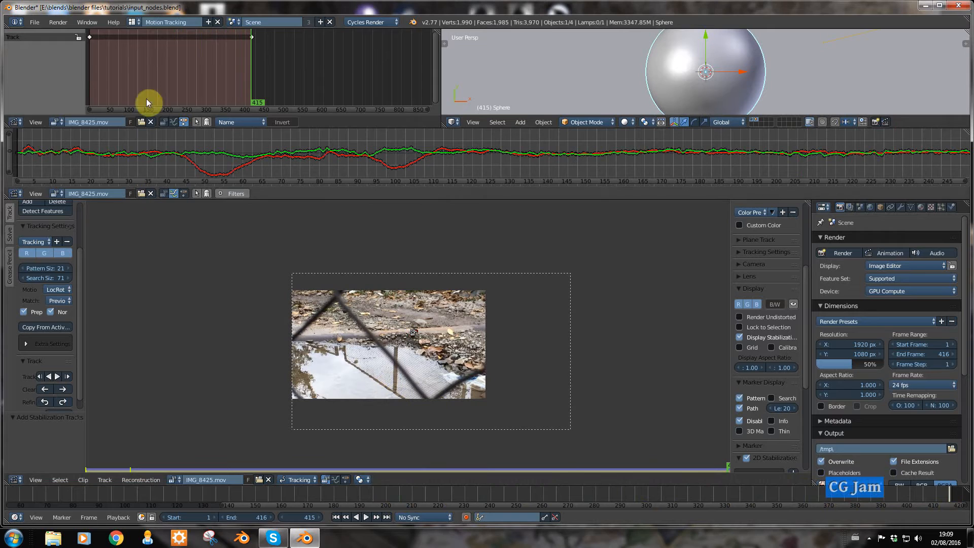
# Step: Switch to the Compositing screen layout and select the Movie Clip node
pyautogui.click(132, 22)
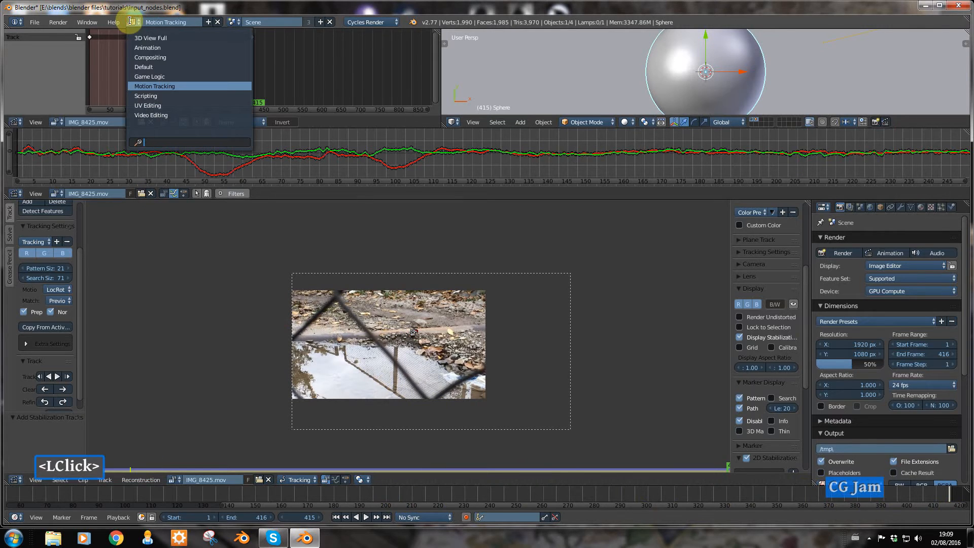
pyautogui.click(140, 57)
pyautogui.click(178, 145)
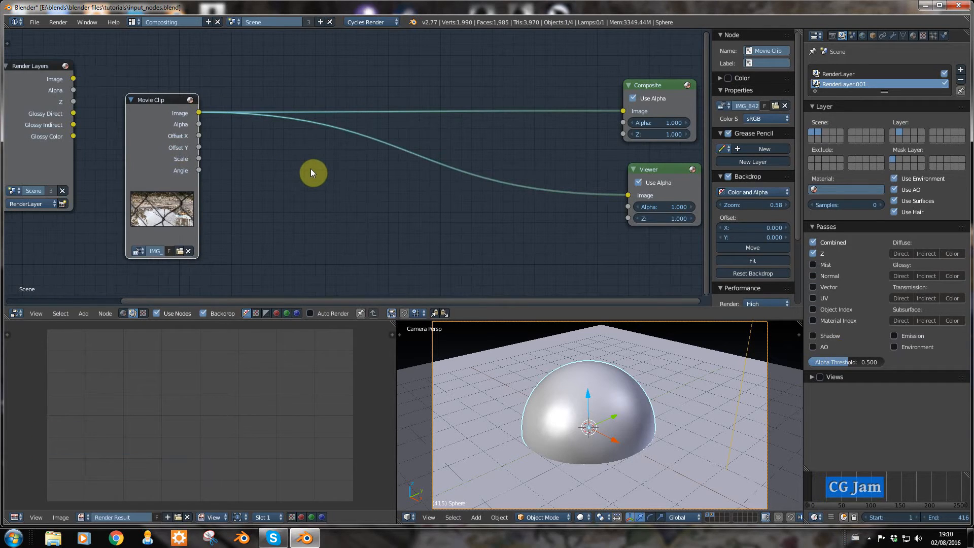
# Step: Insert a Translate node between Movie Clip and Viewer, linking the clip's Offset X and Offset Y outputs to its X and Y inputs
pyautogui.hotkey('shift', 'a')
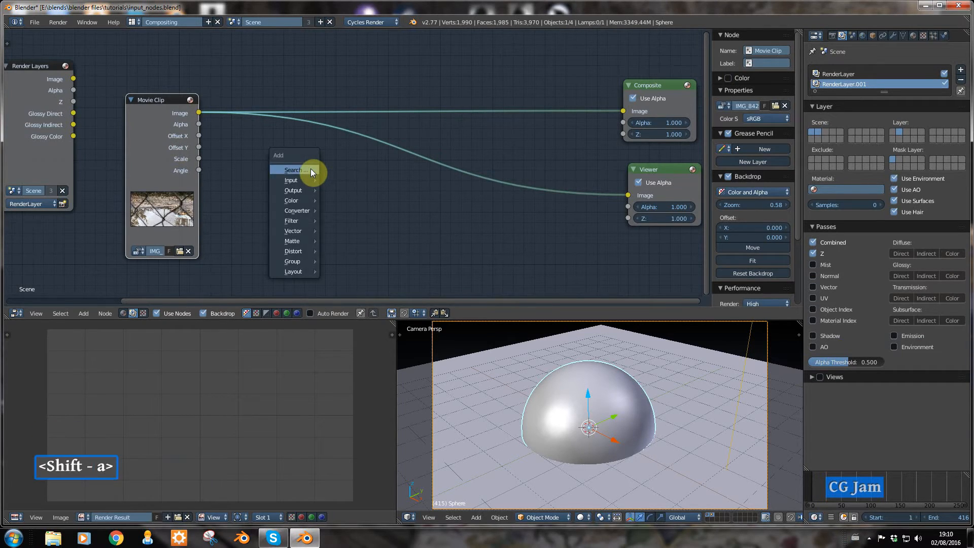
pyautogui.moveTo(303, 189)
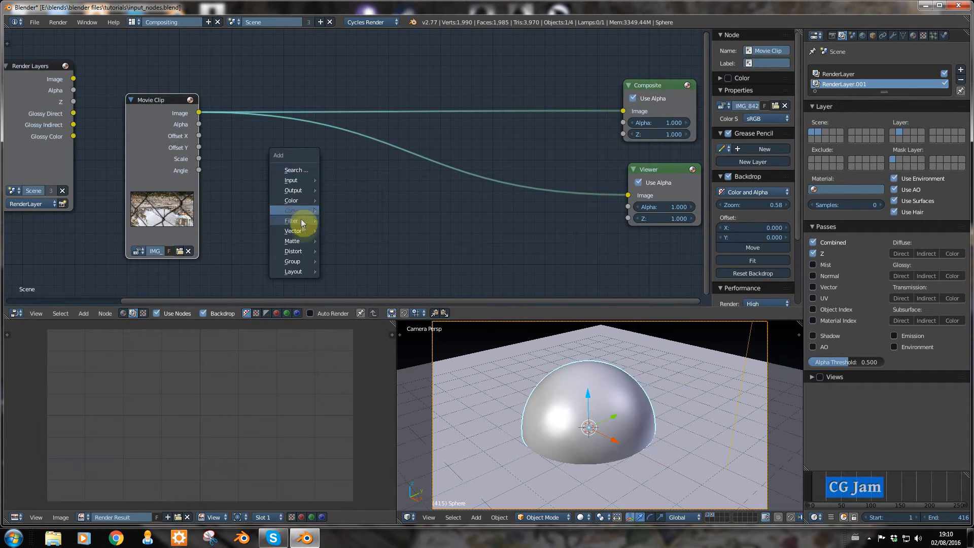
pyautogui.moveTo(303, 251)
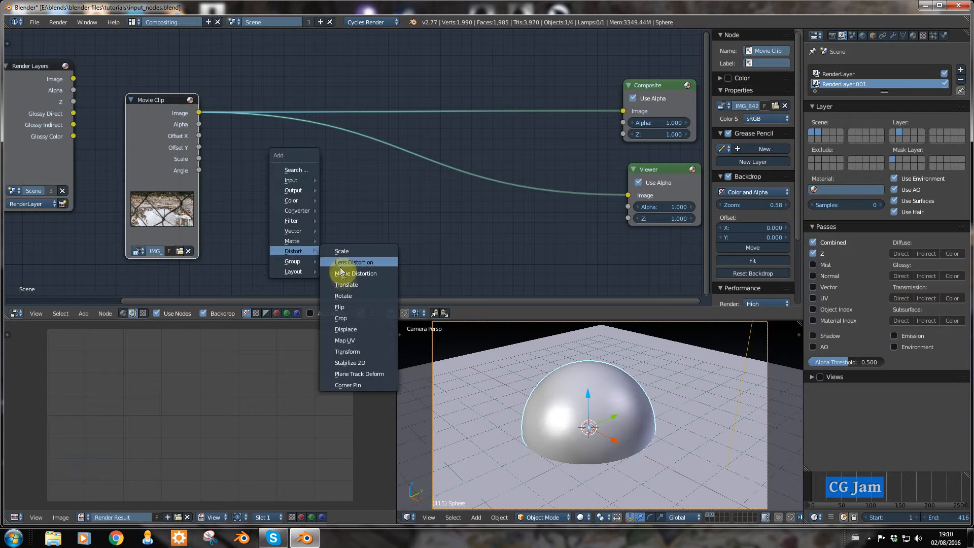
pyautogui.click(342, 284)
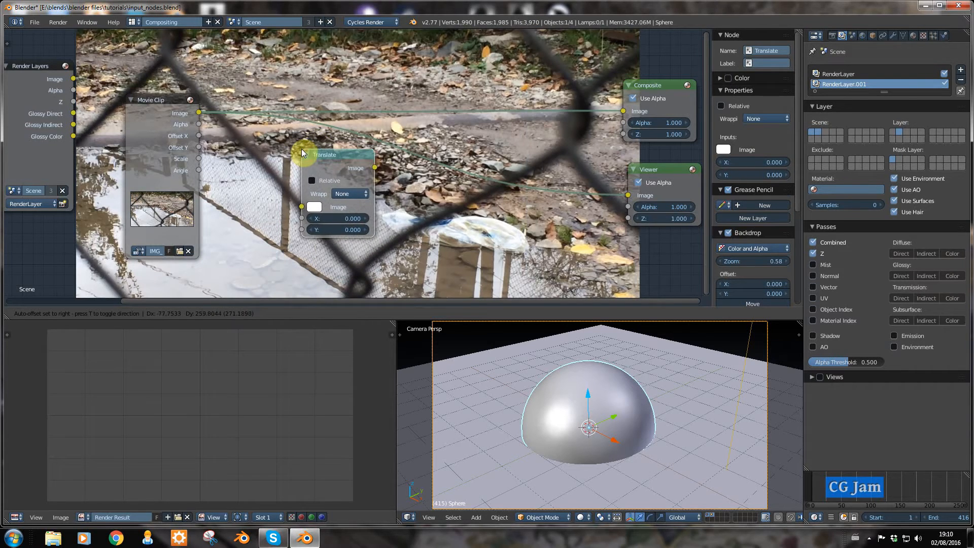
pyautogui.click(318, 136)
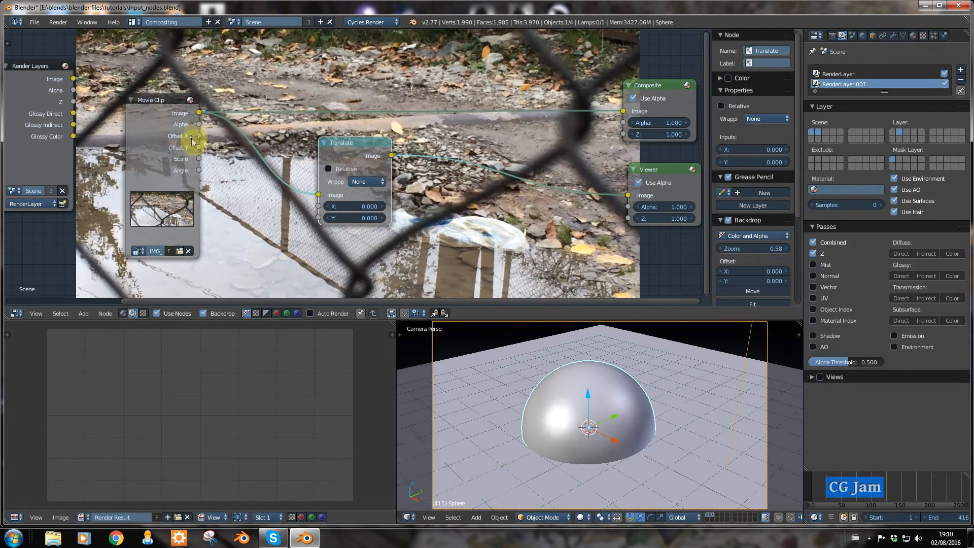
pyautogui.moveTo(200, 135); pyautogui.dragTo(318, 207)
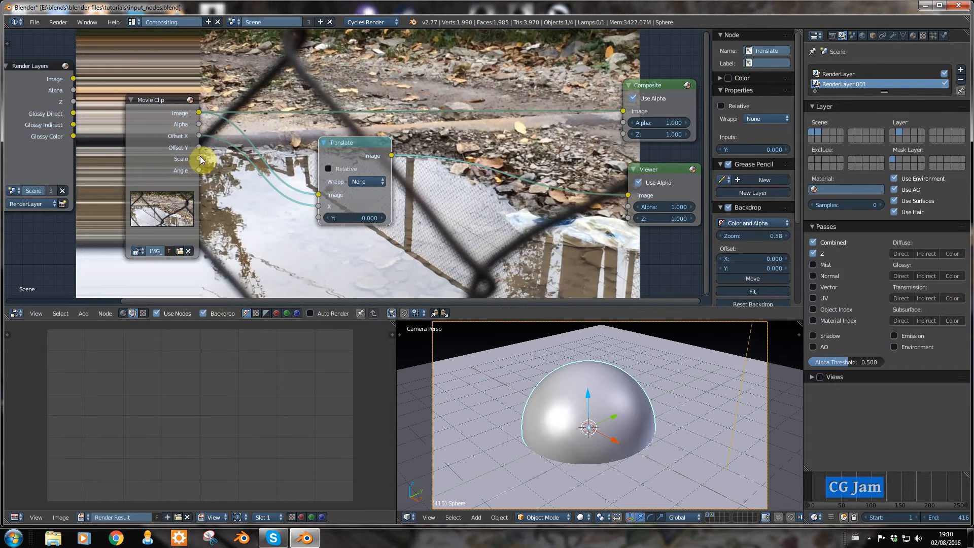
pyautogui.moveTo(199, 147); pyautogui.dragTo(318, 217)
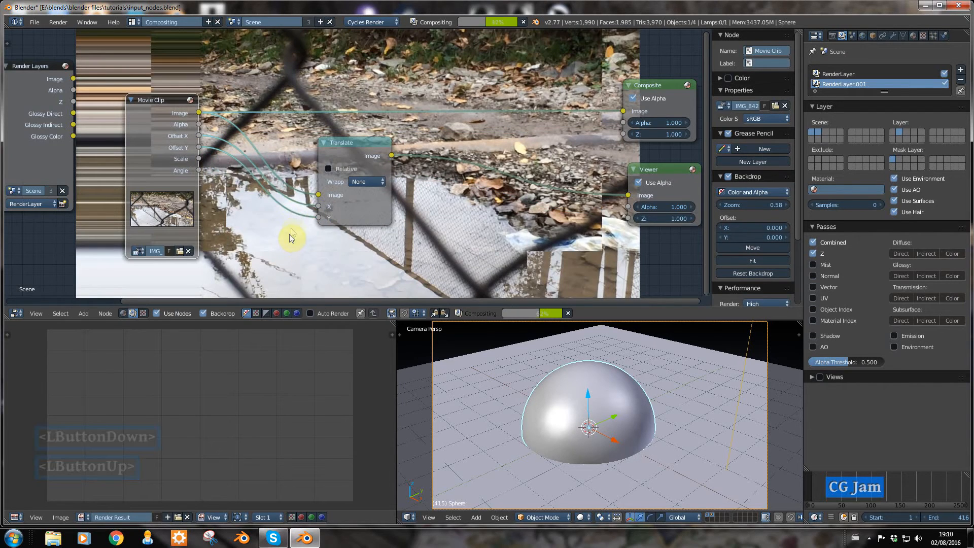
# Step: Zoom out the backdrop to 0.48, maximize the node editor and move the Movie Clip node farther from the Translate node
pyautogui.scroll(-3, 336, 180)
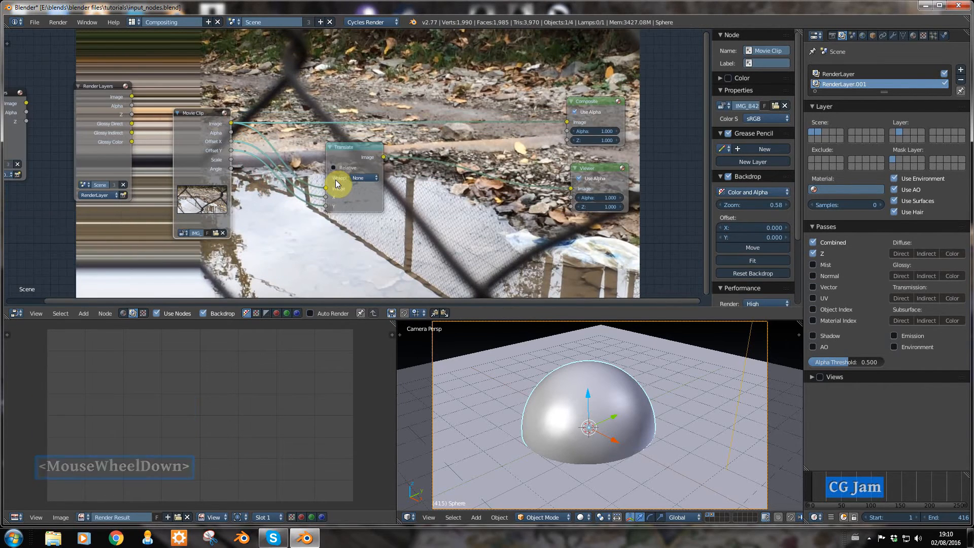
pyautogui.scroll(2, 343, 199)
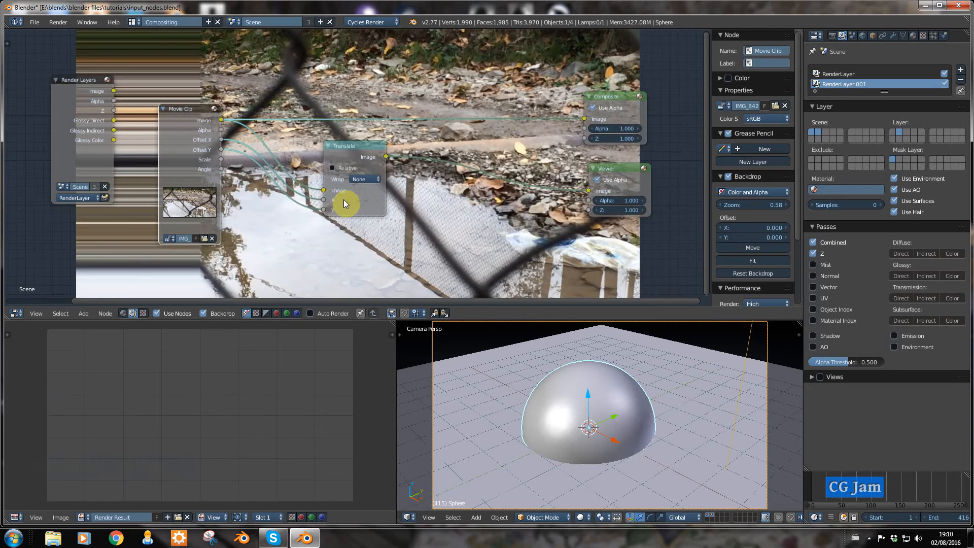
pyautogui.press('v')
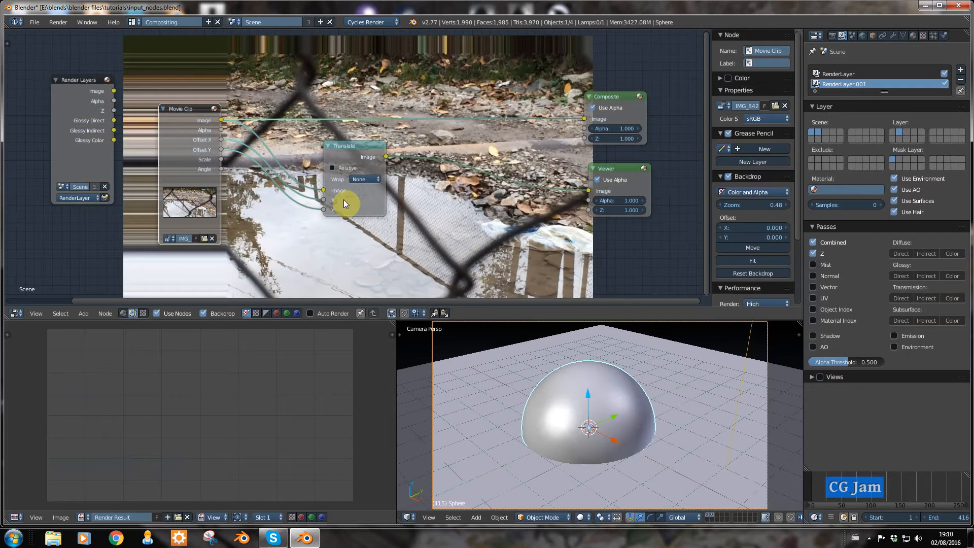
pyautogui.hotkey('ctrl', 'Up')
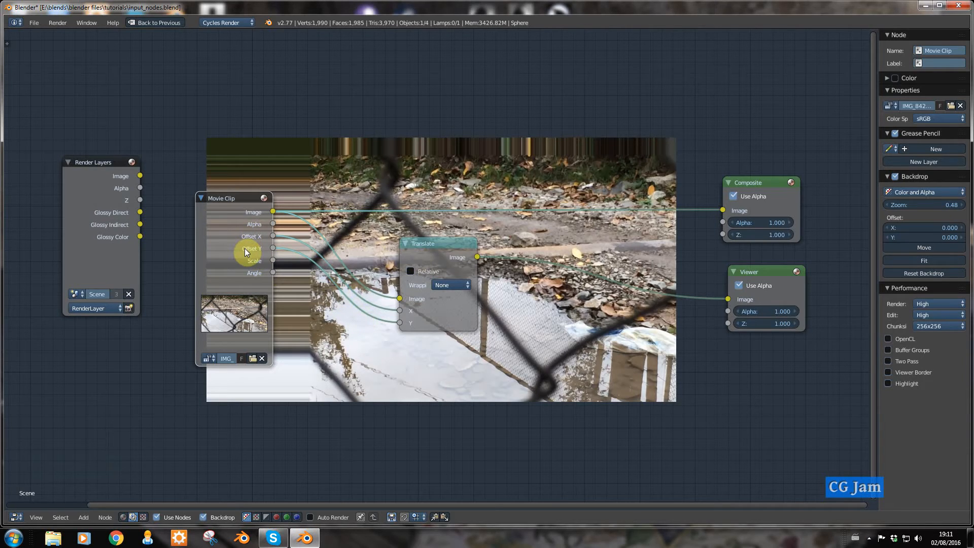
pyautogui.moveTo(245, 248); pyautogui.dragTo(209, 245)
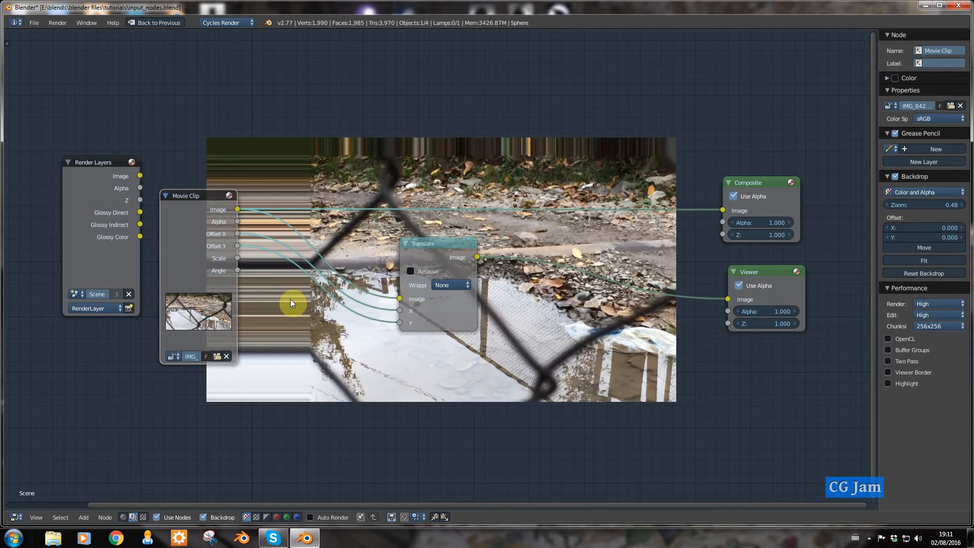
# Step: Add a Scale node below the Translate node and route the Movie Clip image through it into Translate's Image input
pyautogui.press('ctrl')
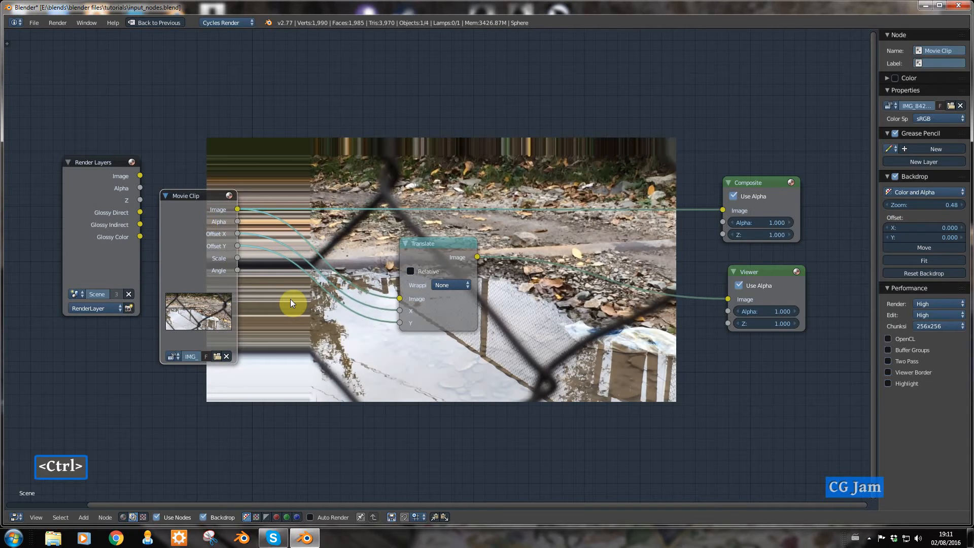
pyautogui.hotkey('shift', 'a')
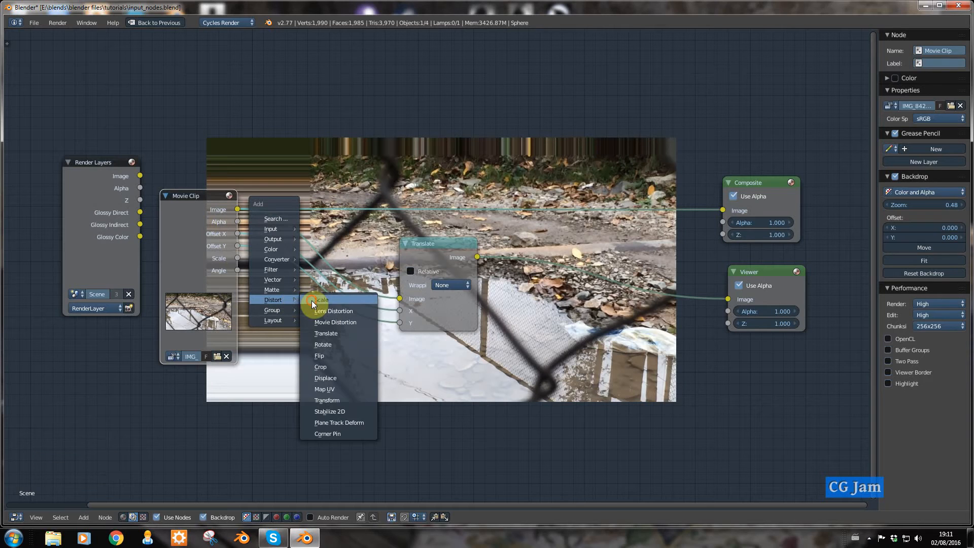
pyautogui.click(312, 300)
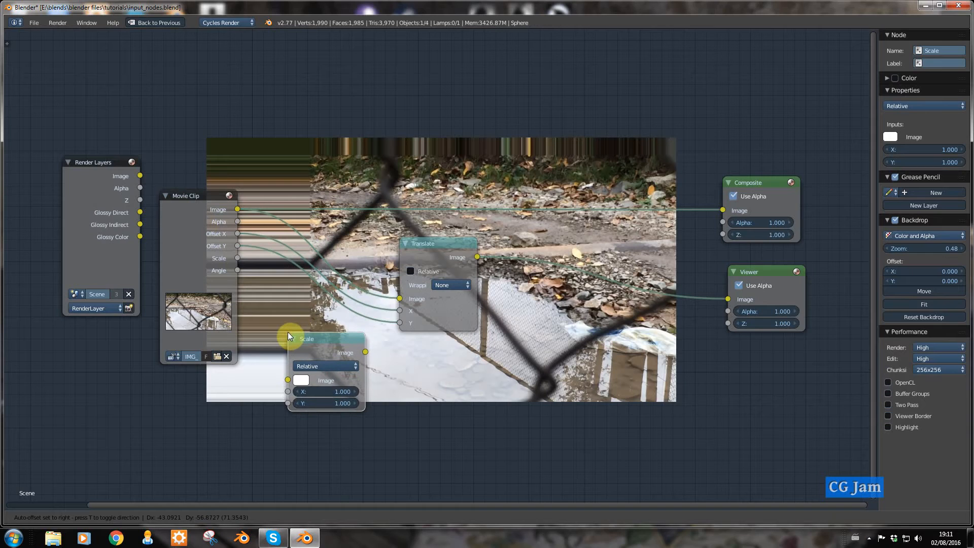
pyautogui.click(288, 329)
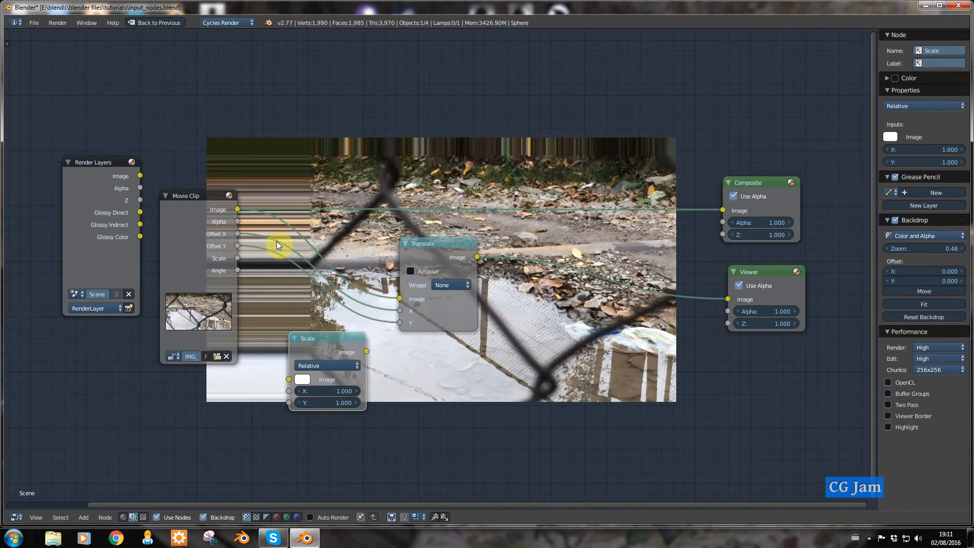
pyautogui.moveTo(400, 298); pyautogui.dragTo(291, 379)
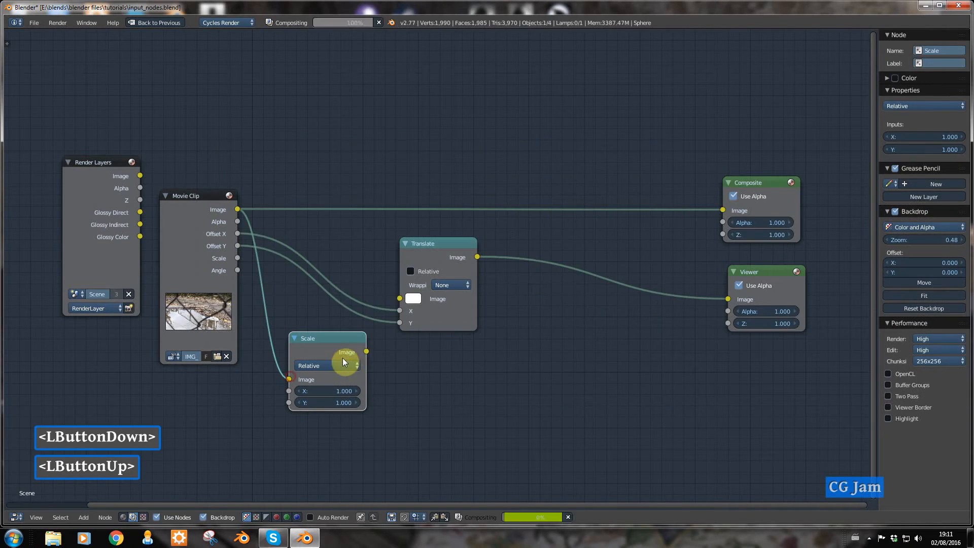
pyautogui.moveTo(366, 352); pyautogui.dragTo(404, 301)
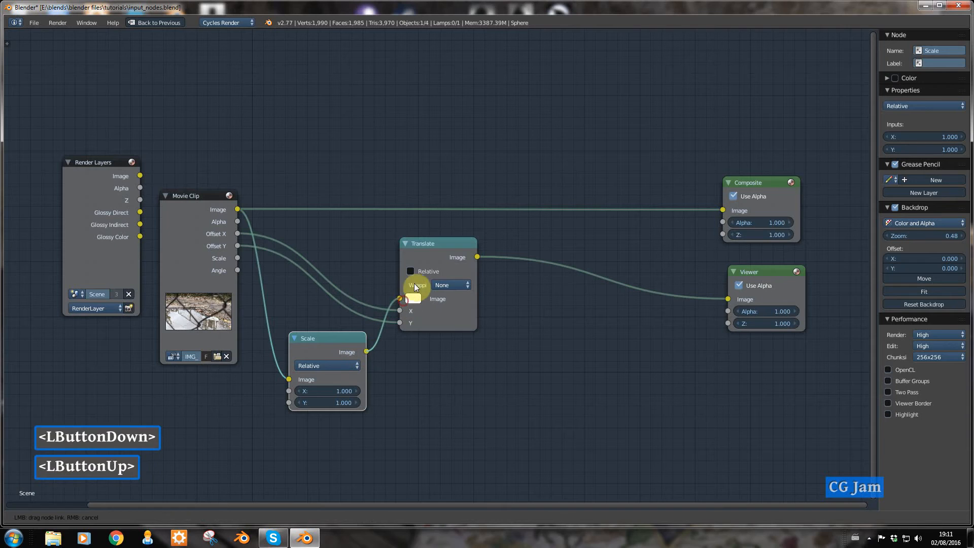
# Step: Move the Translate node farther from the Scale node and link Movie Clip's Scale output to the Scale node's X and Y inputs
pyautogui.click(432, 251)
pyautogui.moveTo(431, 250); pyautogui.dragTo(511, 249)
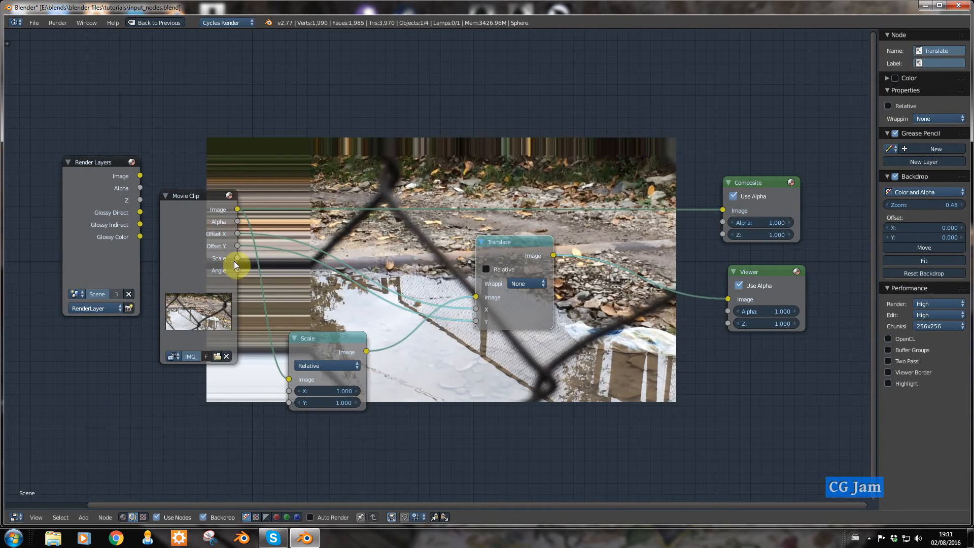
pyautogui.moveTo(237, 258); pyautogui.dragTo(283, 389)
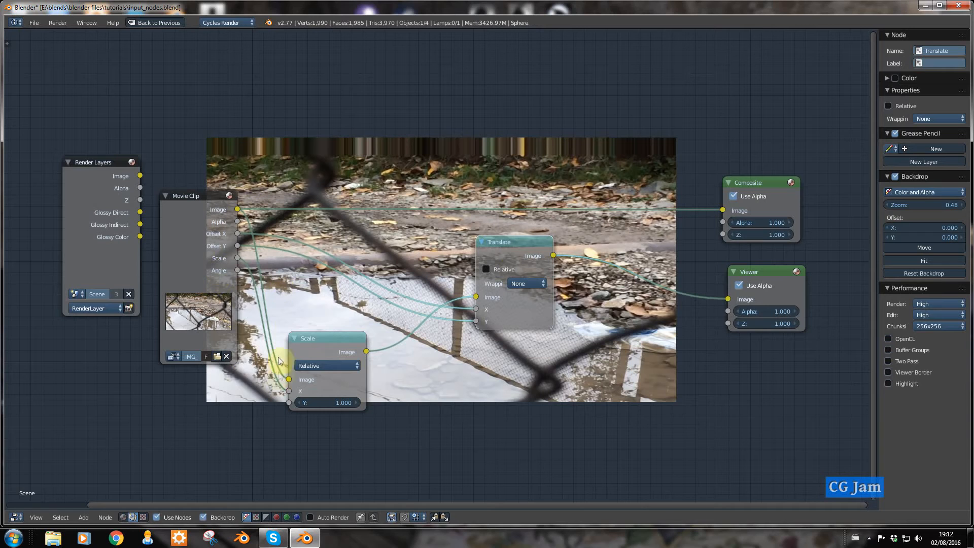
pyautogui.moveTo(237, 258); pyautogui.dragTo(284, 404)
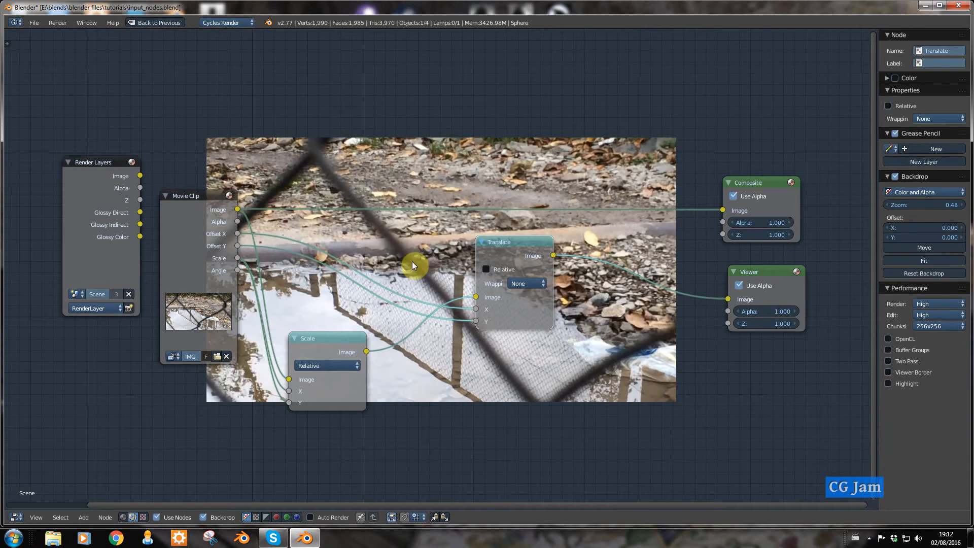
# Step: Cut all links of the Scale and Translate nodes and set both nodes aside below the rest of the node tree
pyautogui.rightClick(321, 345)
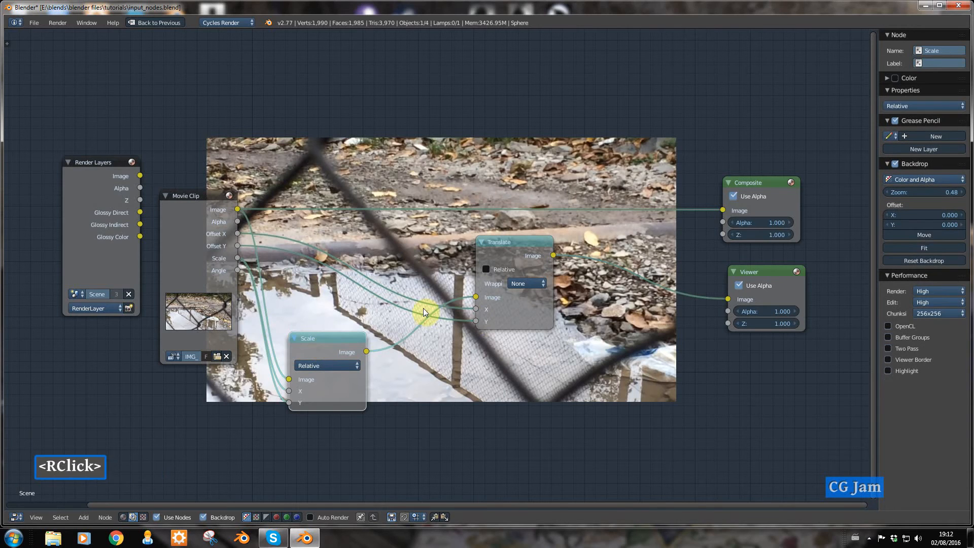
pyautogui.keyDown('shift'); pyautogui.rightClick(502, 251); pyautogui.keyUp('shift')
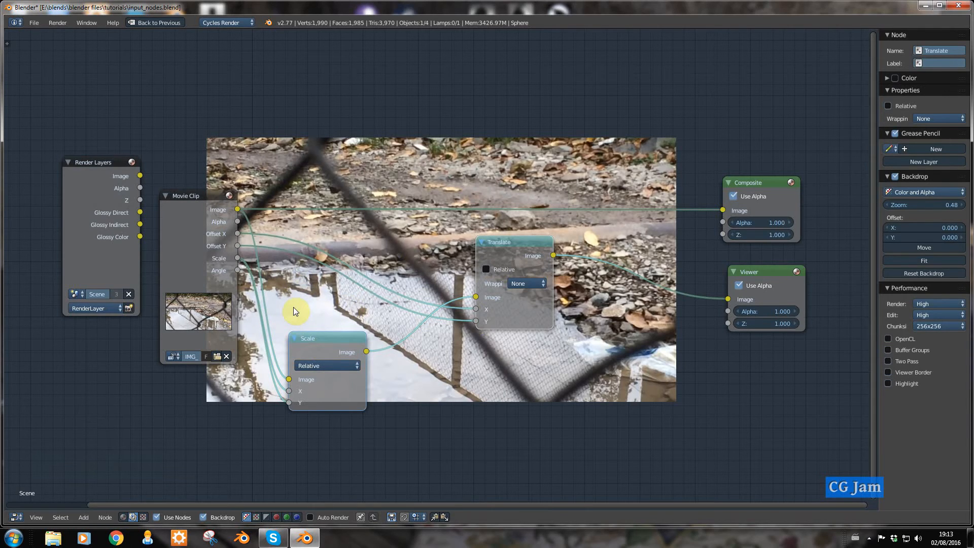
pyautogui.keyDown('ctrl'); pyautogui.moveTo(284, 305); pyautogui.dragTo(260, 388); pyautogui.keyUp('ctrl')
pyautogui.keyDown('ctrl'); pyautogui.moveTo(457, 329); pyautogui.dragTo(458, 331); pyautogui.keyUp('ctrl')
pyautogui.keyDown('ctrl'); pyautogui.moveTo(640, 264); pyautogui.dragTo(643, 304); pyautogui.keyUp('ctrl')
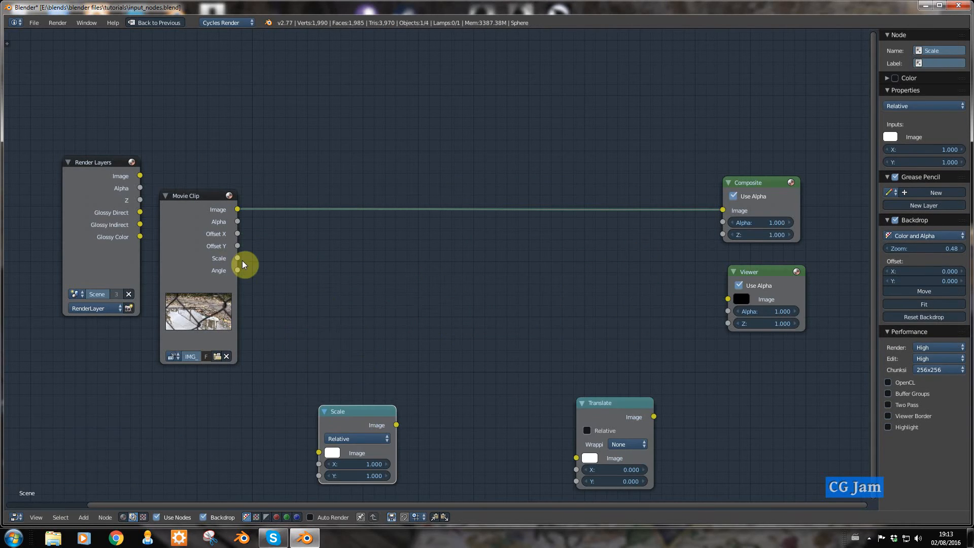
# Step: Add a Stabilize 2D node and insert it on the image link between Movie Clip and Composite
pyautogui.hotkey('shift', 'a')
pyautogui.moveTo(243, 263)
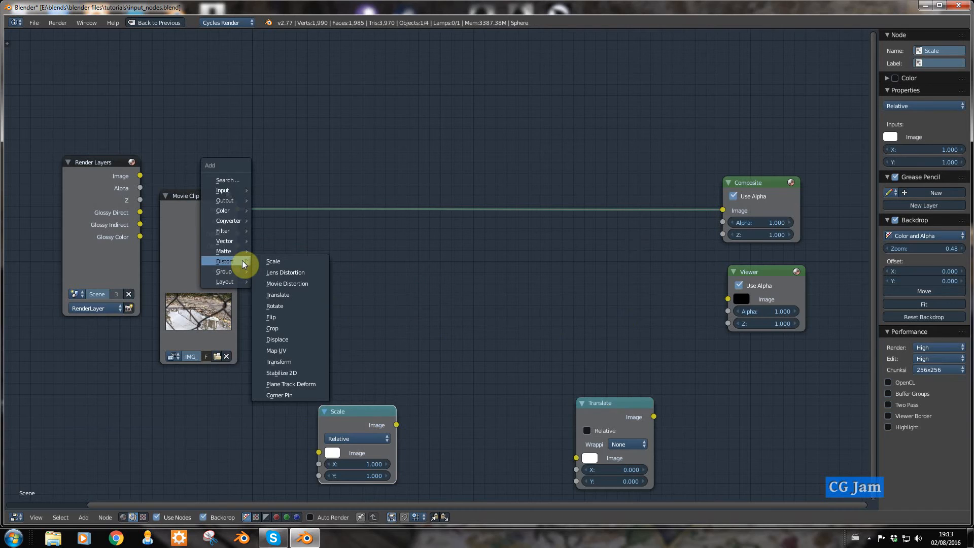
pyautogui.click(294, 374)
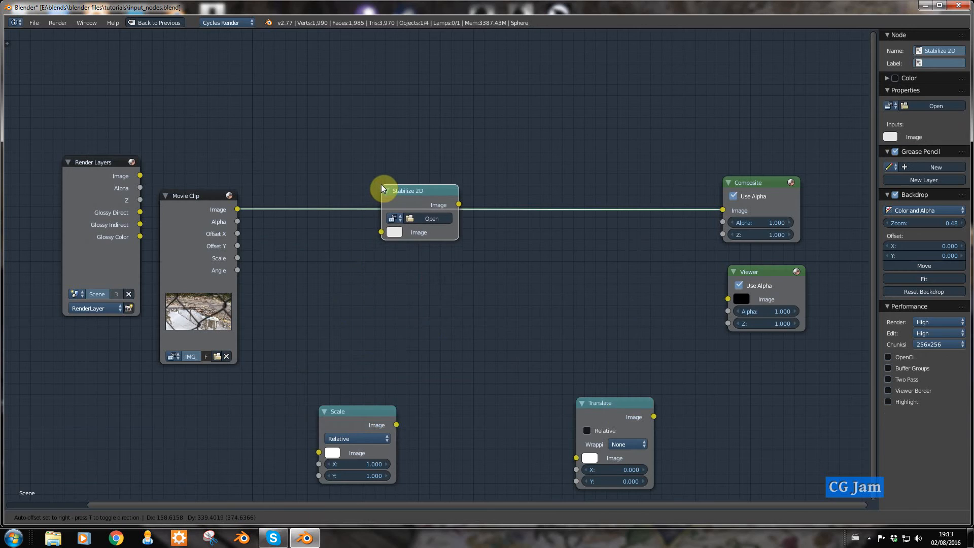
pyautogui.click(381, 188)
# Step: Assign the clip IMG_8425.mov to the Stabilize 2D node and link its Image output to the Viewer
pyautogui.click(393, 218)
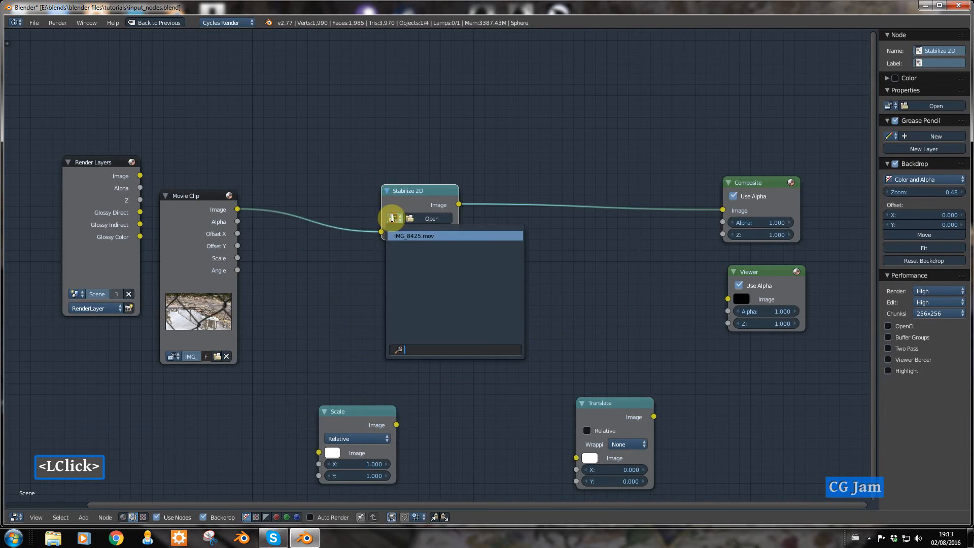
pyautogui.click(406, 236)
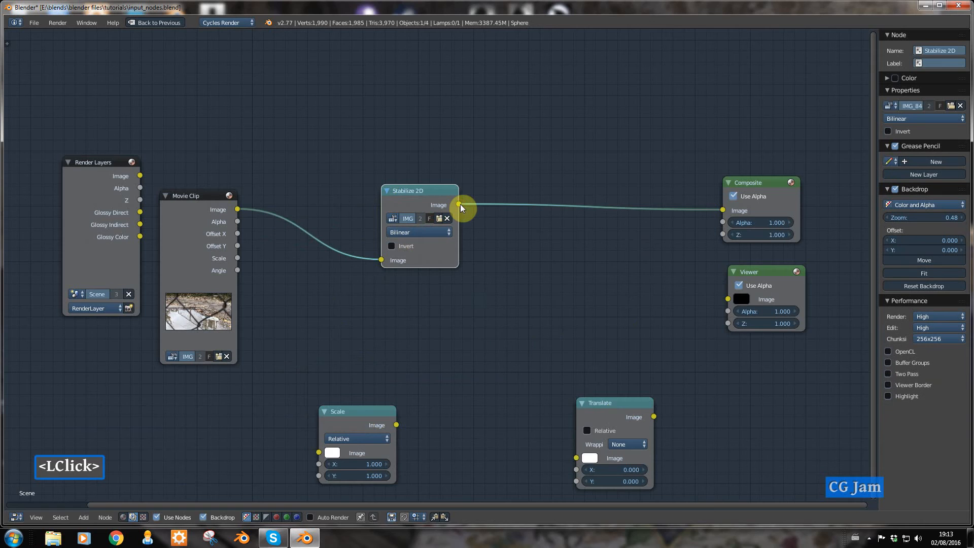
pyautogui.moveTo(598, 283); pyautogui.dragTo(729, 298)
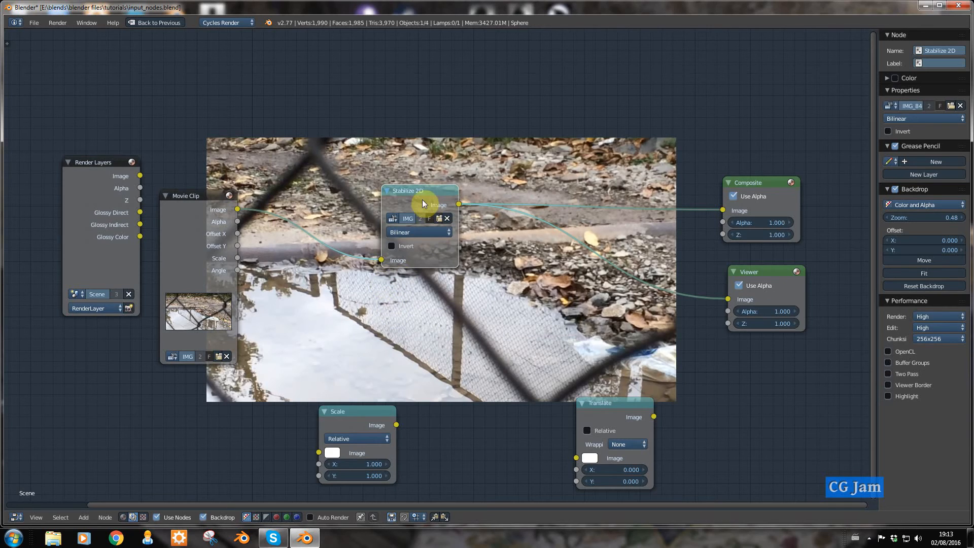
# Step: Raise the Stabilize 2D and Scale nodes, and link Movie Clip's Scale output to the Scale node's X and Y inputs
pyautogui.moveTo(422, 199); pyautogui.dragTo(458, 157)
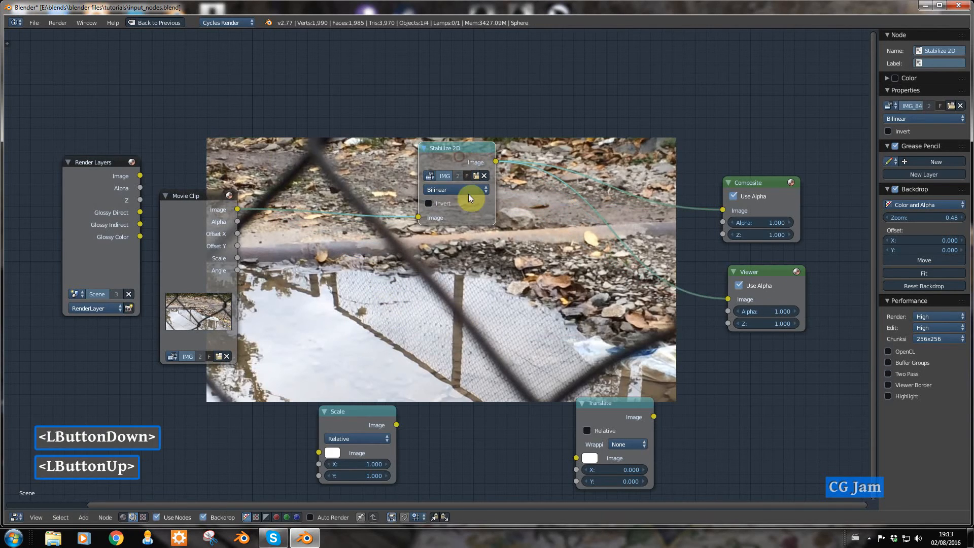
pyautogui.moveTo(357, 418); pyautogui.dragTo(383, 308)
pyautogui.moveTo(237, 258); pyautogui.dragTo(346, 352)
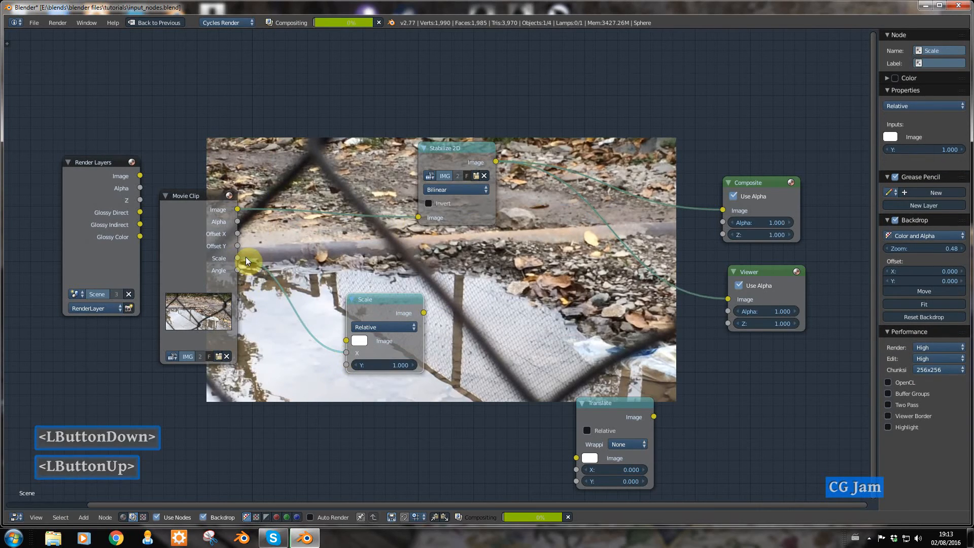
pyautogui.moveTo(236, 258); pyautogui.dragTo(345, 367)
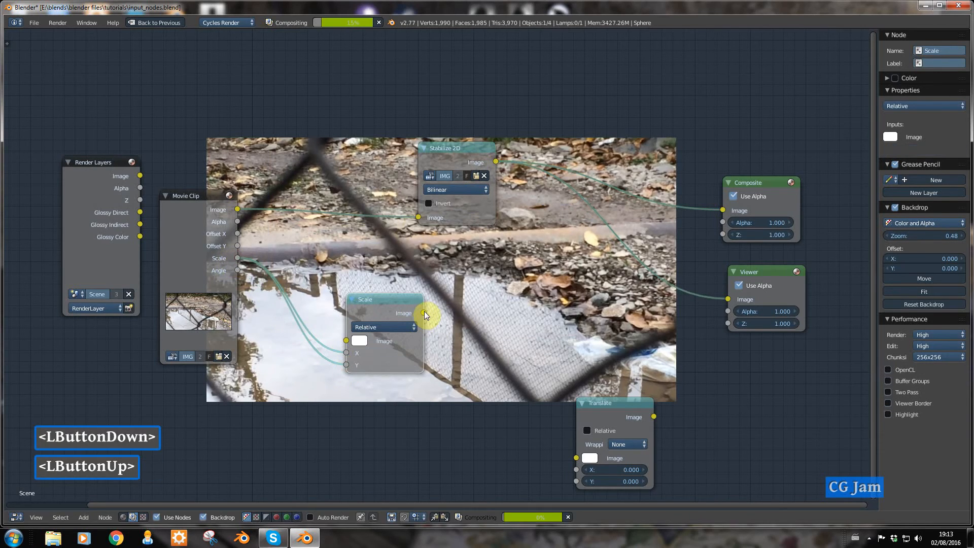
# Step: Link the Scale node's Image output and Movie Clip's Offset X and Offset Y to the Translate node's Image, X and Y inputs, moving Translate closer
pyautogui.moveTo(424, 312); pyautogui.dragTo(588, 458)
pyautogui.press('g')
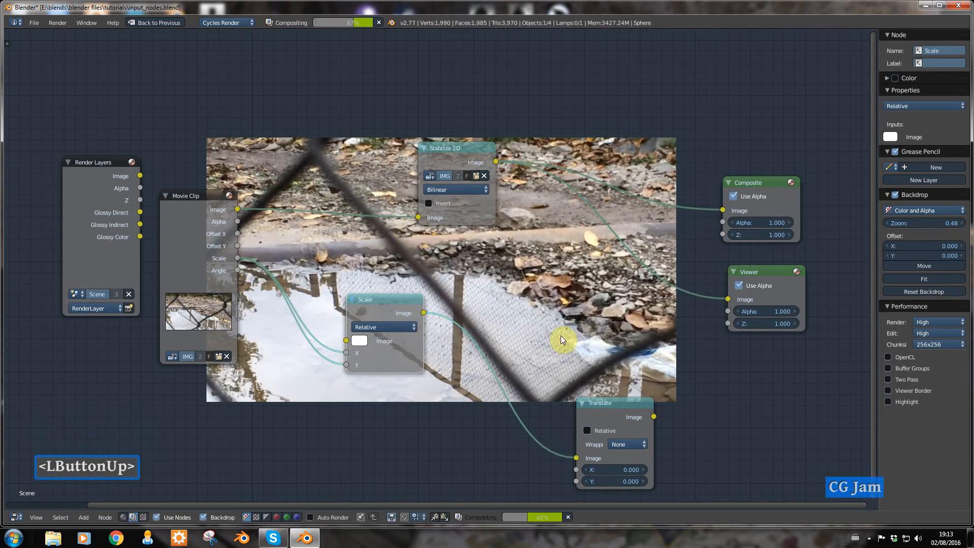
pyautogui.click(569, 365)
pyautogui.click(618, 404)
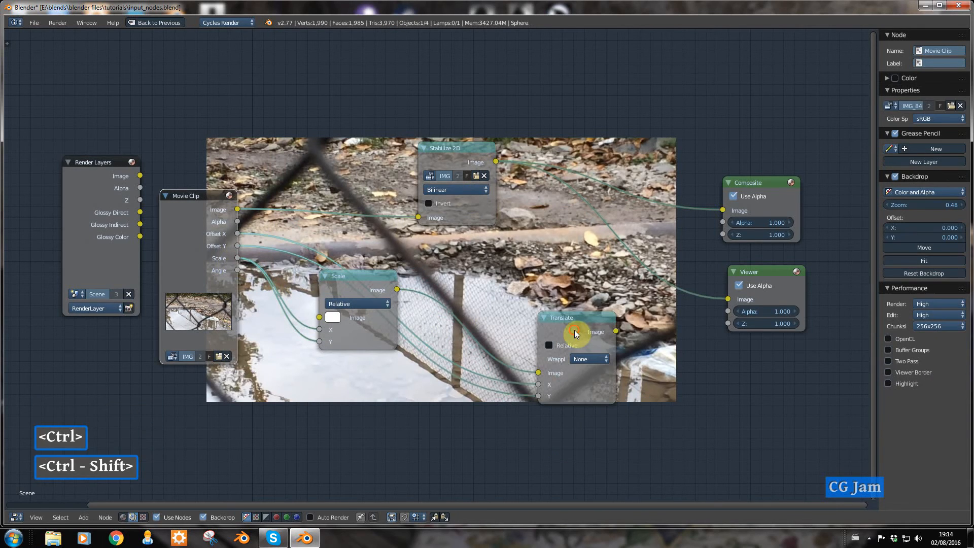
# Step: Link Movie Clip's Image output to the Scale node's Image input and compare the Stabilize 2D and Translate results in the Viewer
pyautogui.keyDown('ctrl'); pyautogui.keyDown('shift'); pyautogui.click(574, 330); pyautogui.keyUp('shift'); pyautogui.keyUp('ctrl')
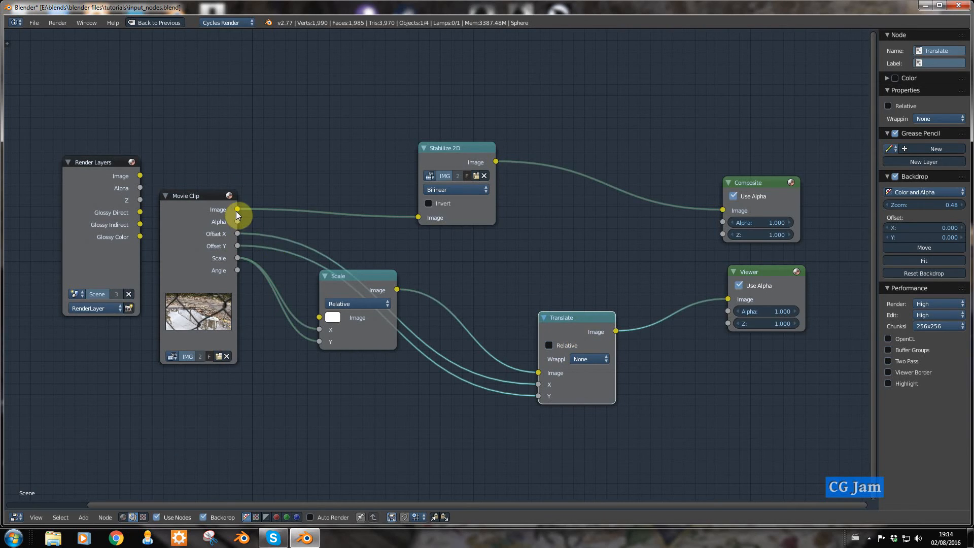
pyautogui.moveTo(237, 209); pyautogui.dragTo(320, 319)
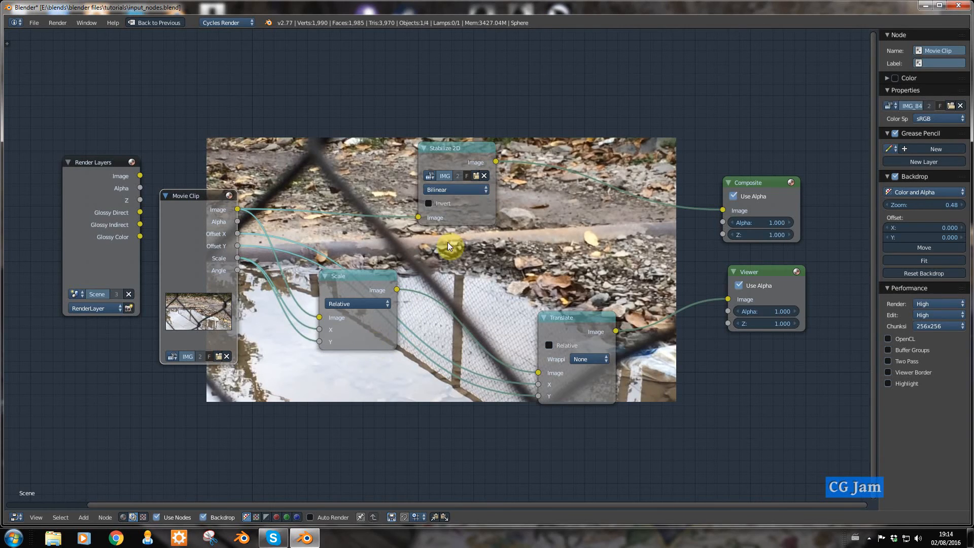
pyautogui.keyDown('ctrl'); pyautogui.keyDown('shift'); pyautogui.click(451, 161); pyautogui.keyUp('shift'); pyautogui.keyUp('ctrl')
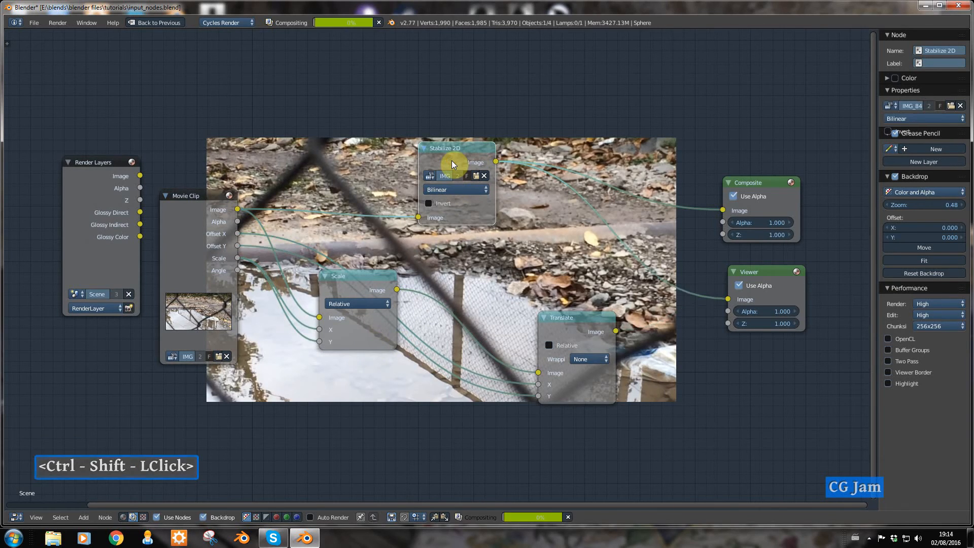
pyautogui.keyDown('ctrl'); pyautogui.keyDown('shift'); pyautogui.click(575, 328); pyautogui.keyUp('shift'); pyautogui.keyUp('ctrl')
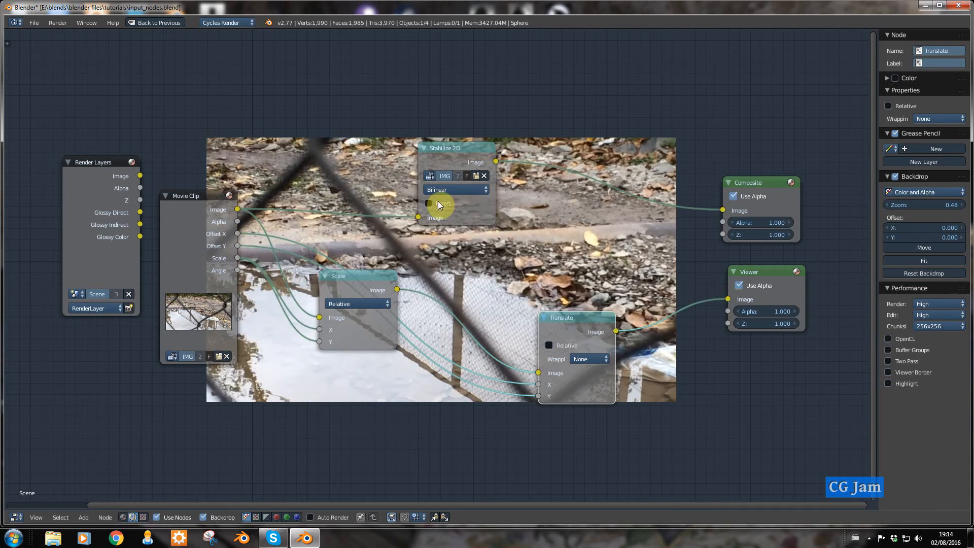
# Step: Tidy the node tree by moving the Stabilize 2D node higher and the Render Layers node away from Movie Clip
pyautogui.moveTo(446, 157); pyautogui.dragTo(438, 130)
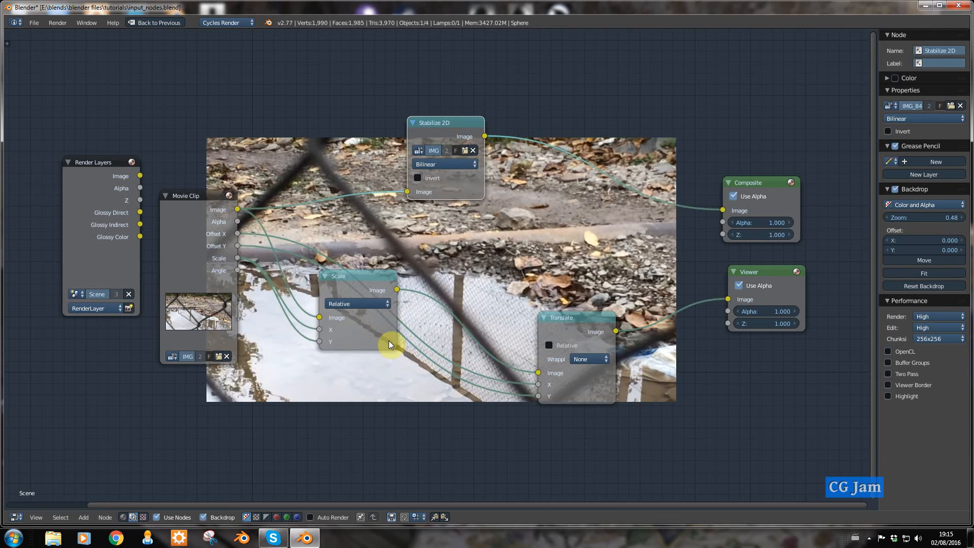
pyautogui.moveTo(105, 239); pyautogui.dragTo(66, 203)
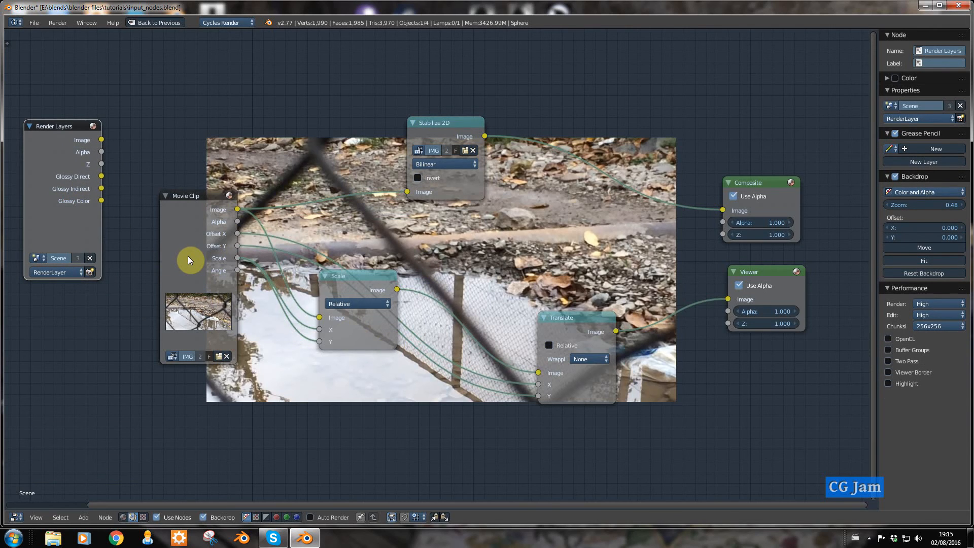
pyautogui.scroll(-2, 188, 259)
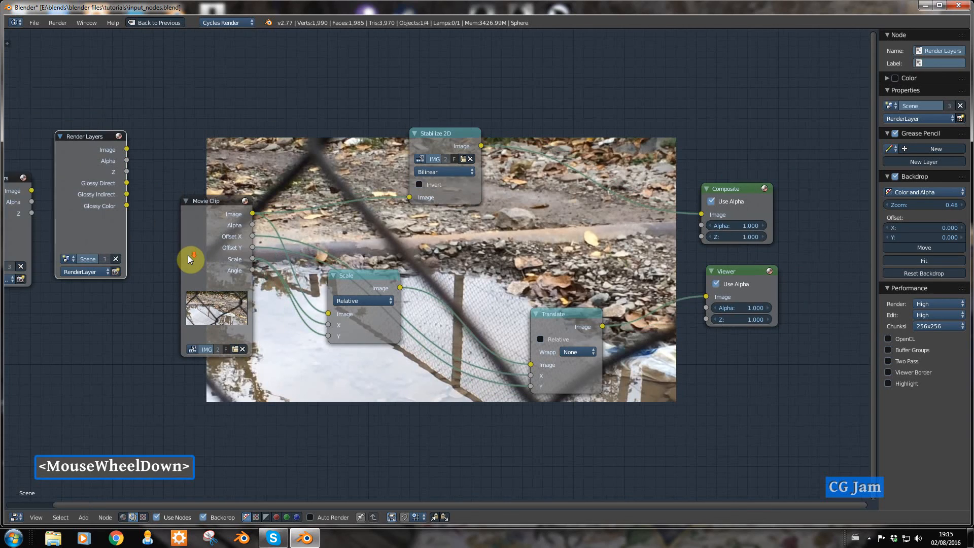